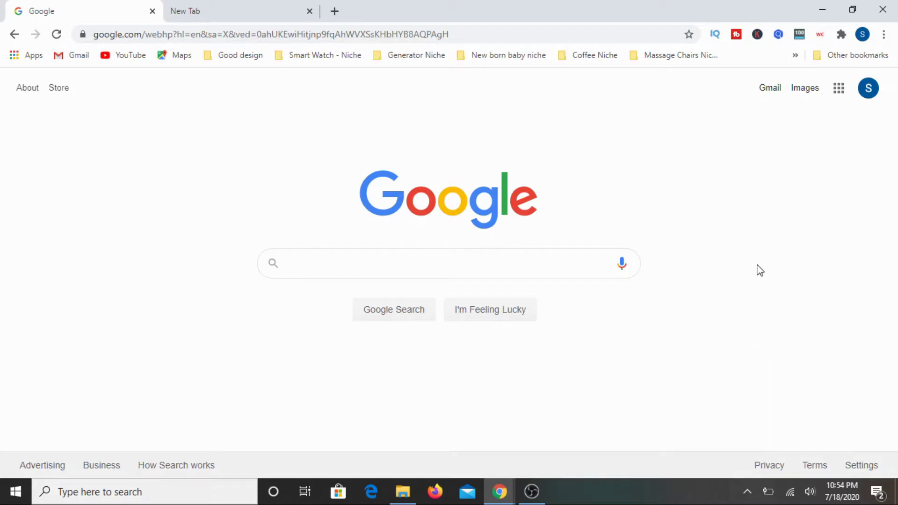
Search Google for "keyword everywhere" using the matching suggestion.
click(302, 265)
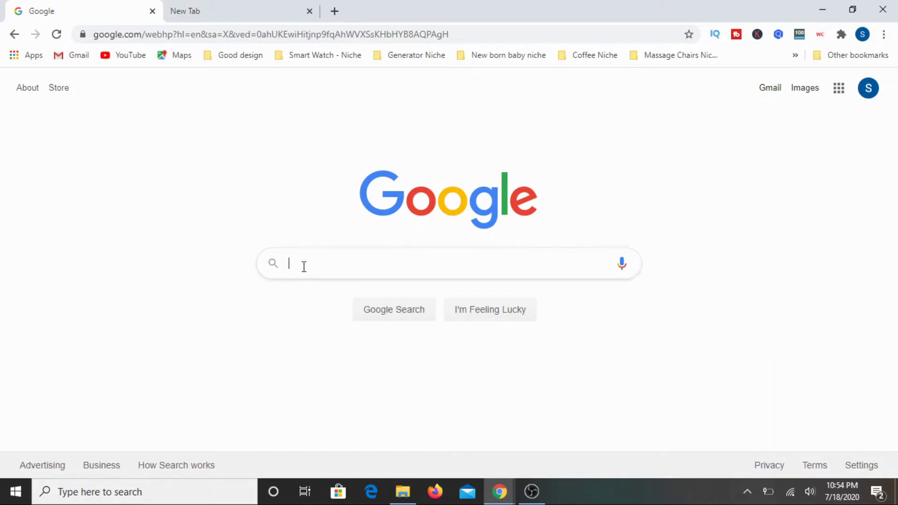
click(502, 150)
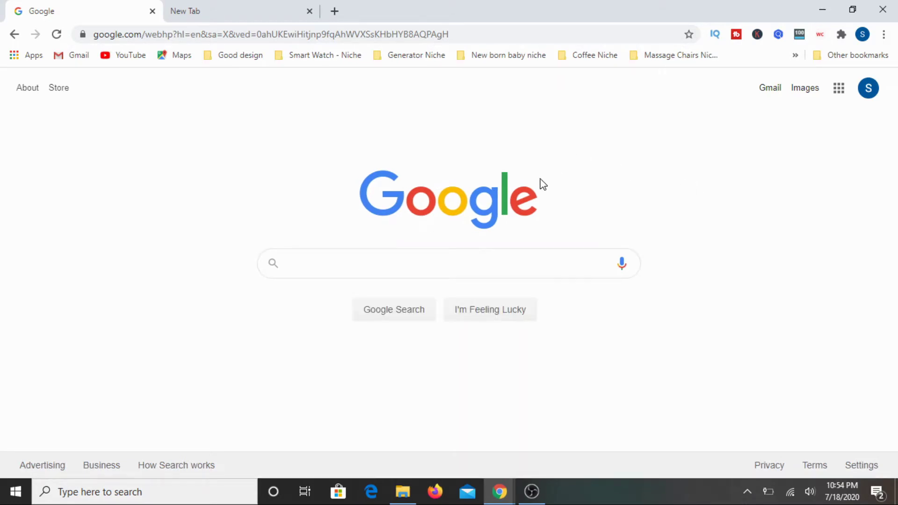
click(410, 256)
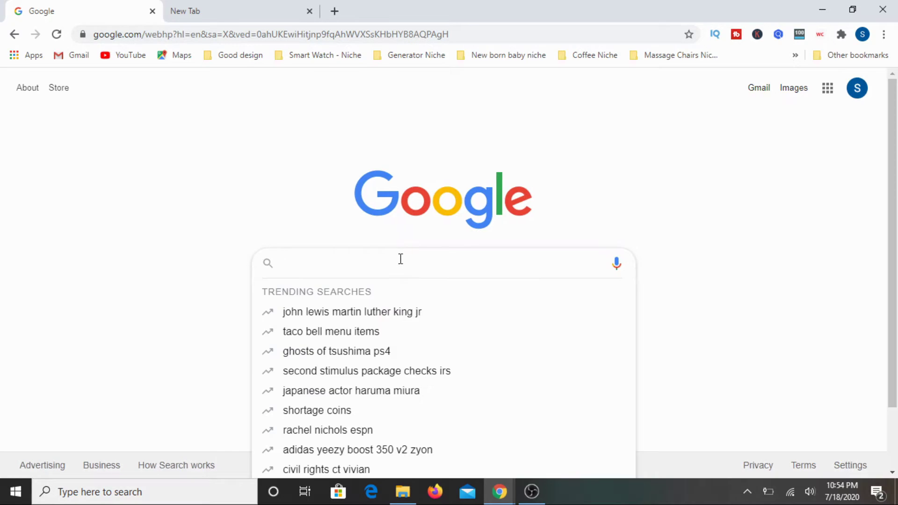
text(keyword eve)
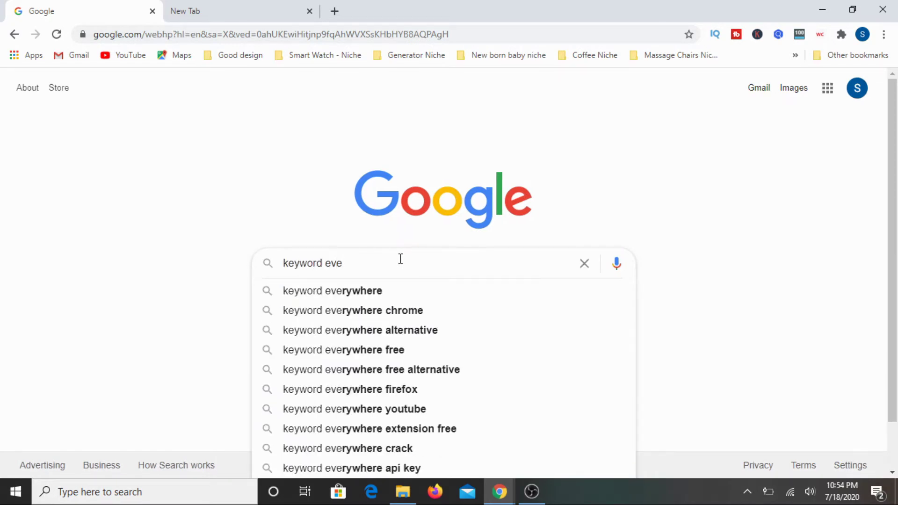
click(371, 299)
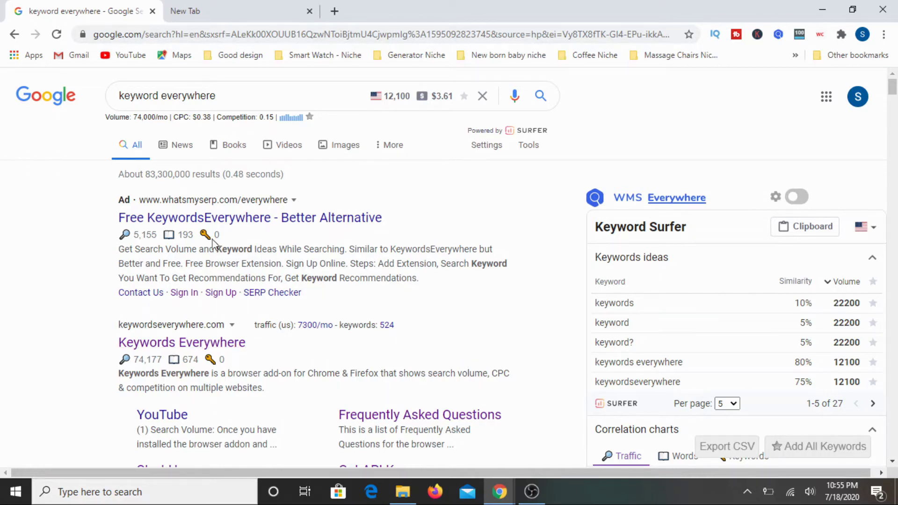
Open the Keywords Everywhere website from the results and go to its Chrome extension install page.
scroll(306, 301, down, 1)
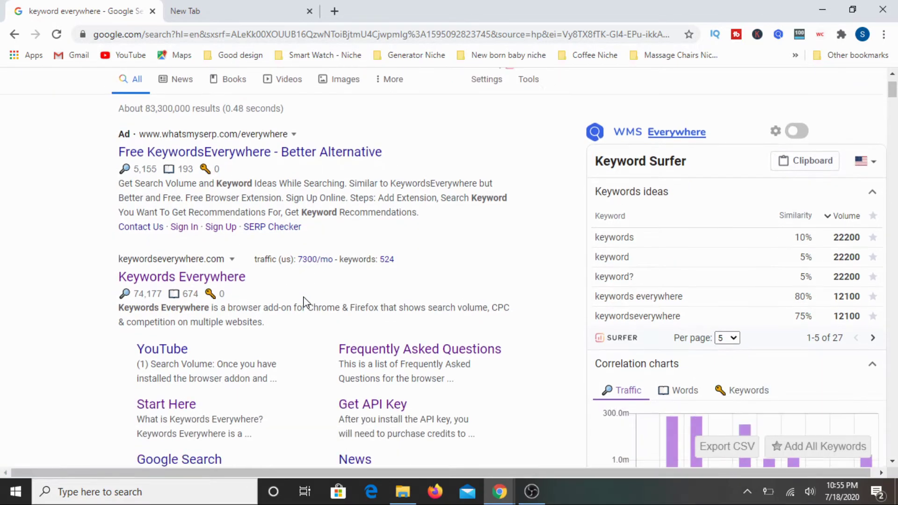
click(229, 280)
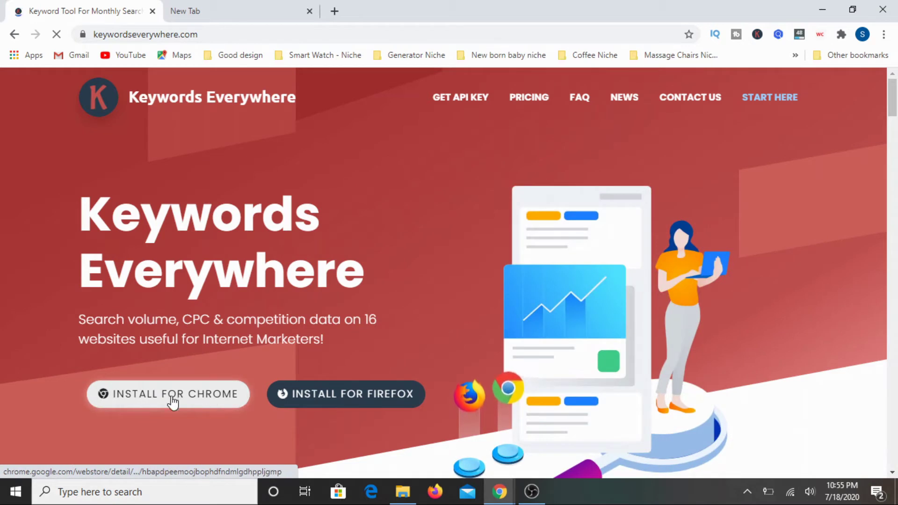
scroll(192, 401, down, 1)
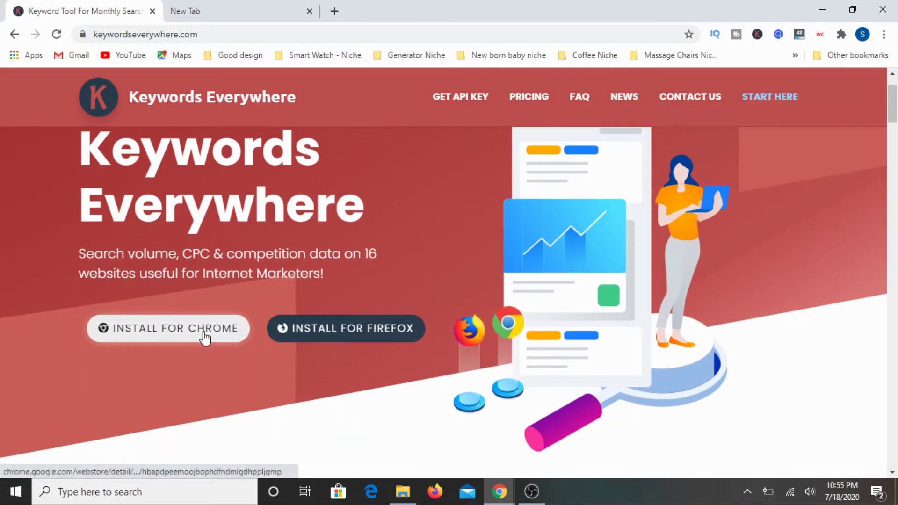
click(204, 336)
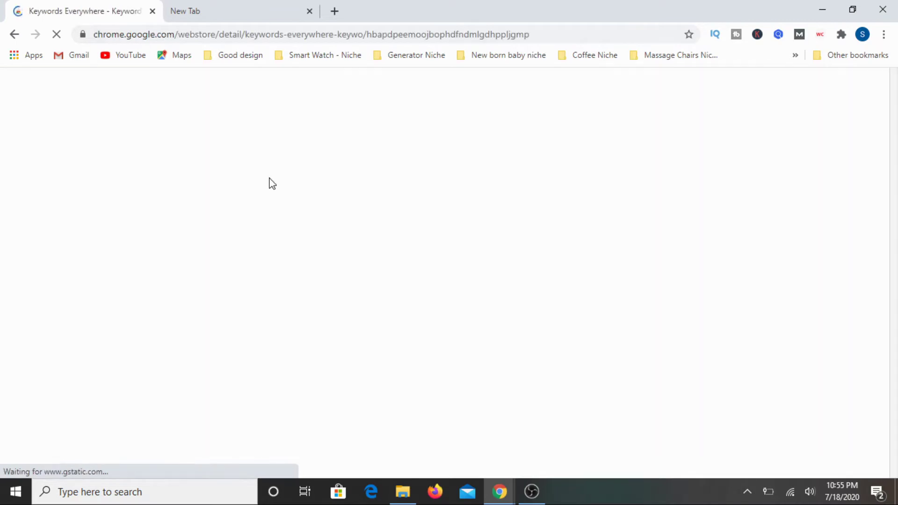
In the other browser tab, search for "keyword everywhere" and open the Keywords Everywhere website.
click(226, 11)
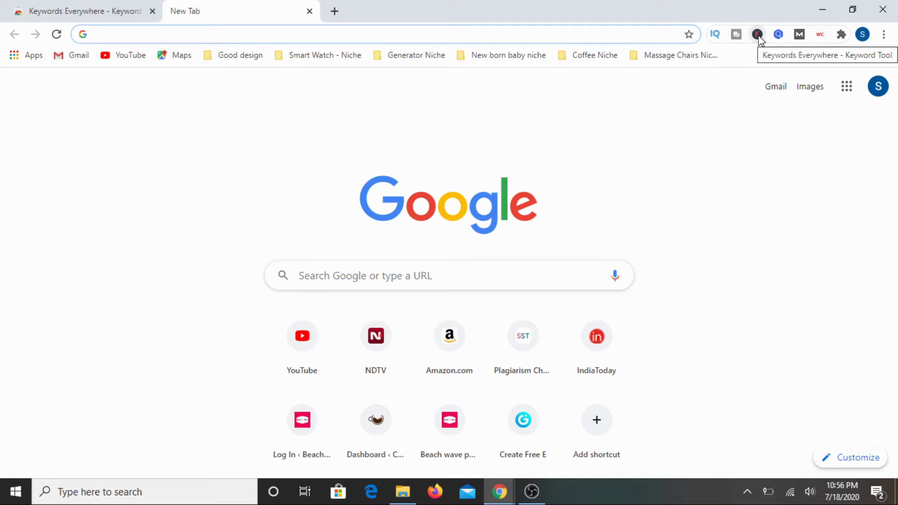
click(185, 34)
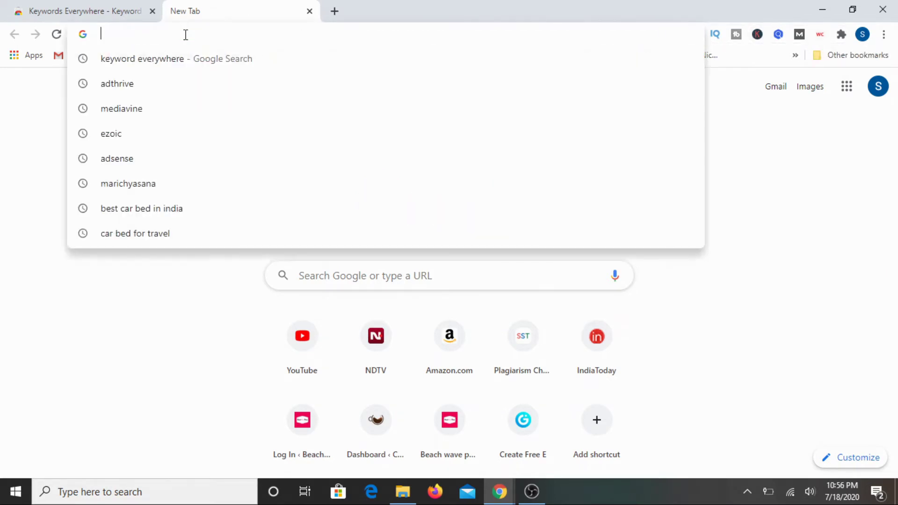
text(keyword everywhere)
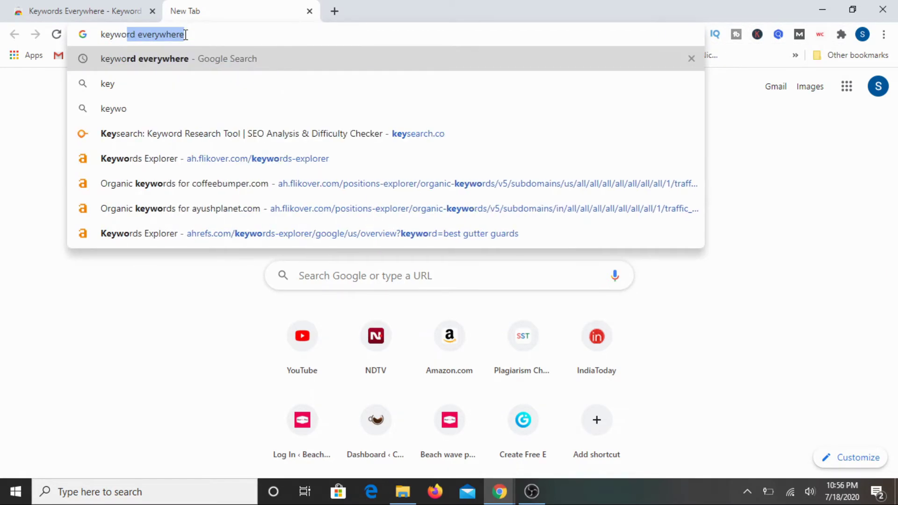
key(Return)
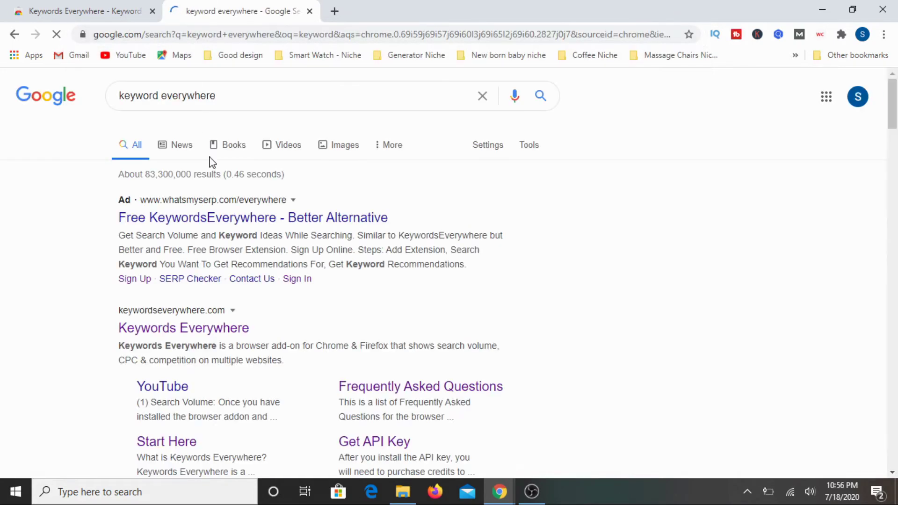
click(170, 347)
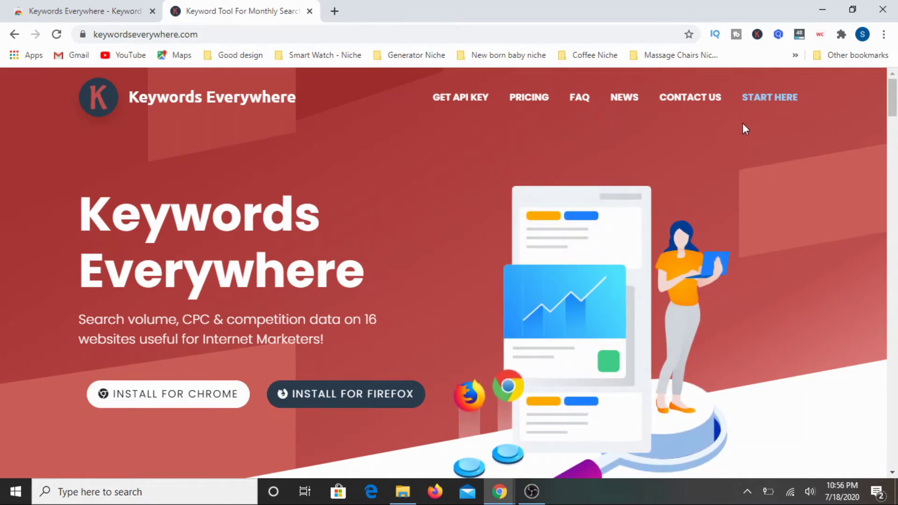
Open the Keywords Everywhere pricing page and examine the credit-per-keyword rule and the $10 credit package.
click(519, 102)
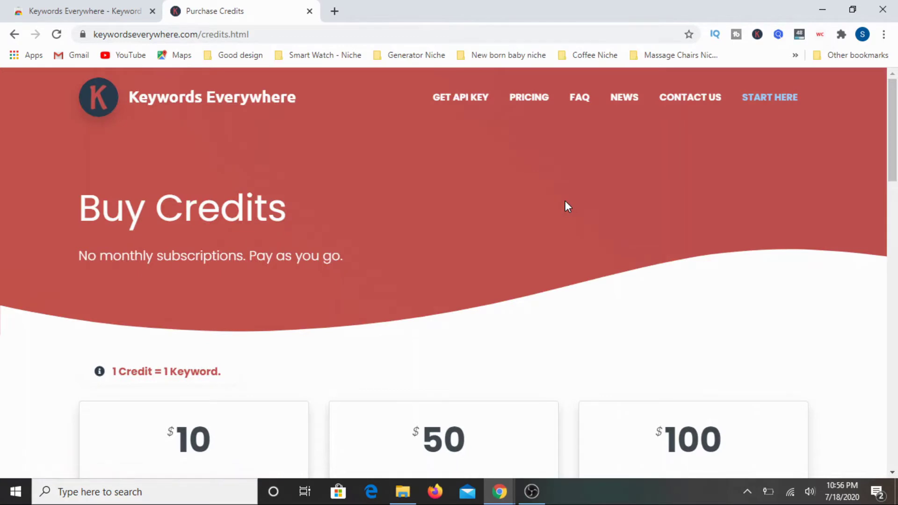
scroll(481, 194, down, 4)
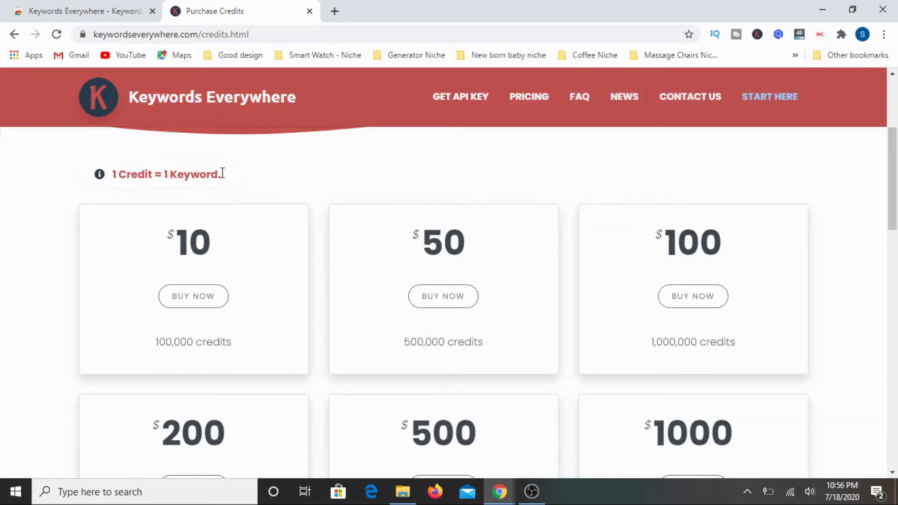
drag(223, 173, 119, 181)
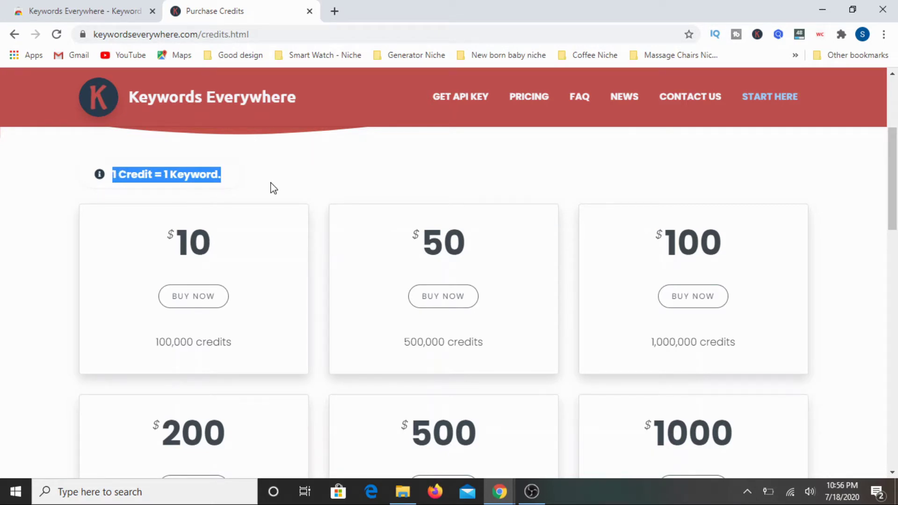
click(240, 177)
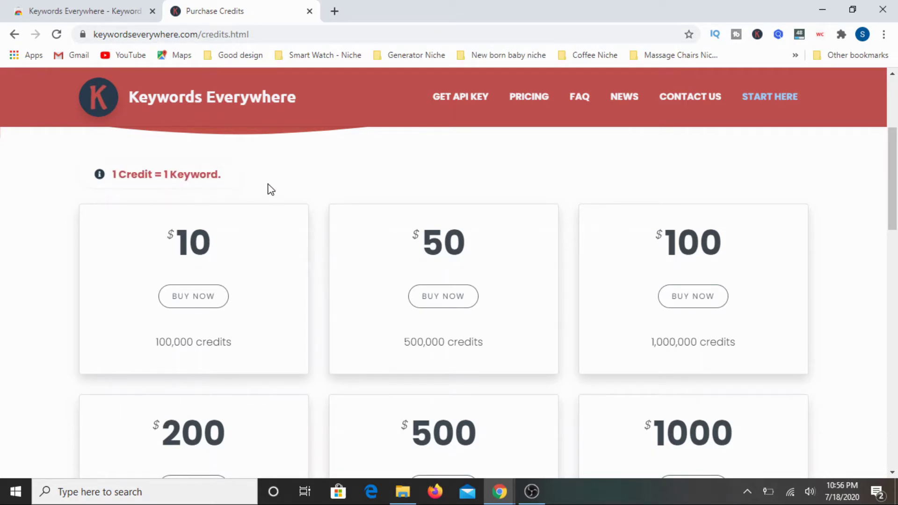
drag(221, 245, 160, 240)
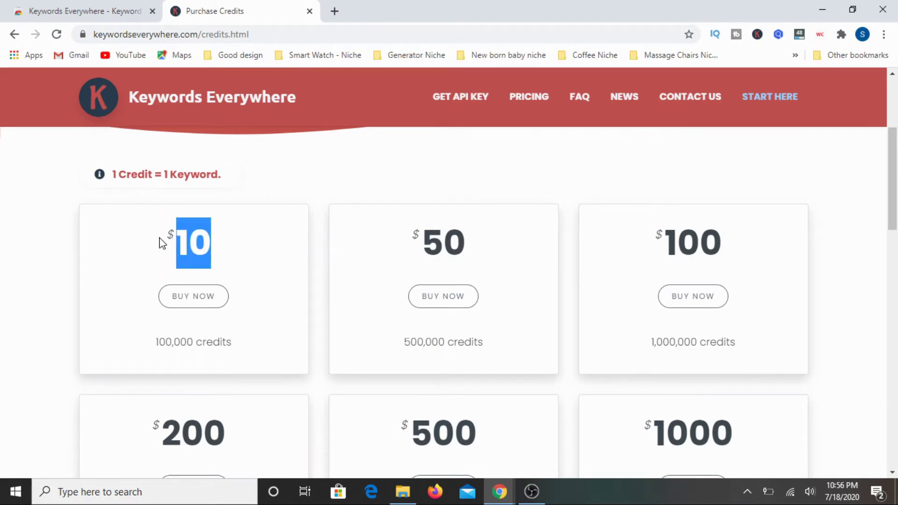
click(146, 350)
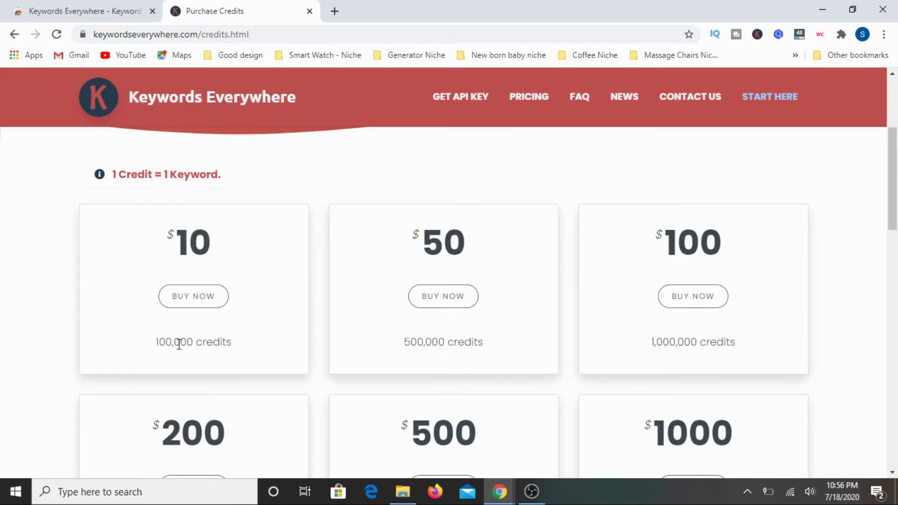
triple_click(181, 344)
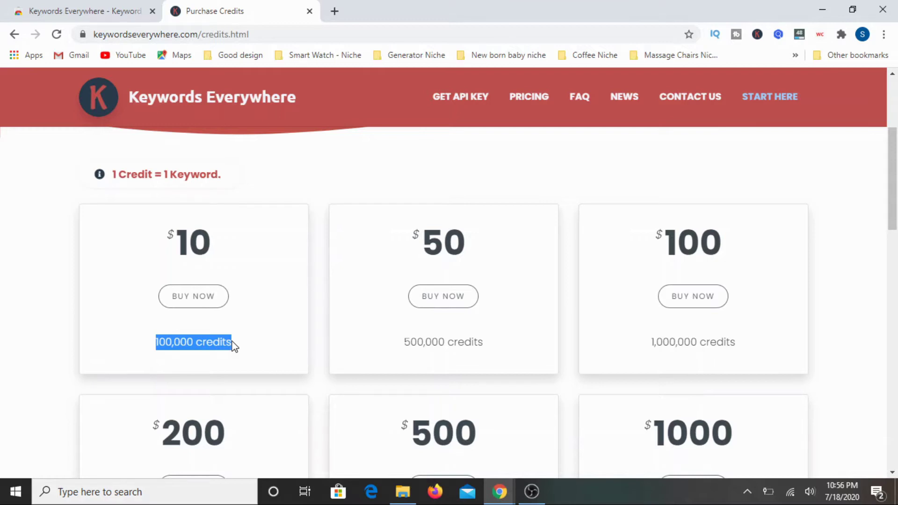
click(289, 184)
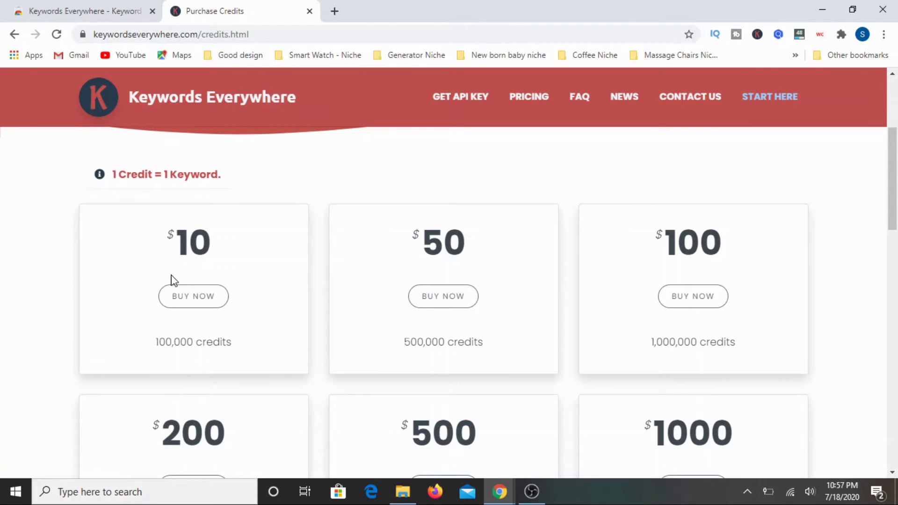
Open the Keywords Everywhere extension, check the remaining credits, and switch the extension off and back on.
click(757, 34)
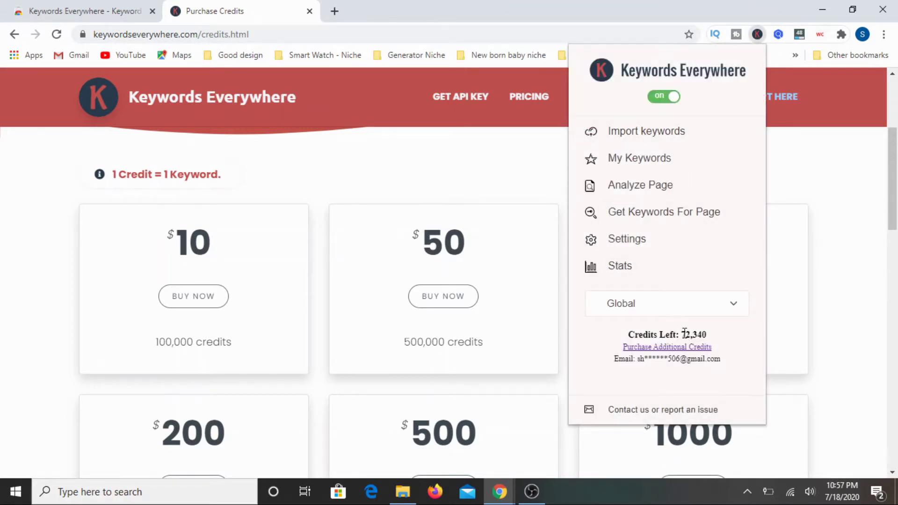
drag(684, 333, 708, 335)
click(656, 99)
click(671, 100)
In a new browser tab, search for "googlecom" and open the Google home page from the results.
click(334, 11)
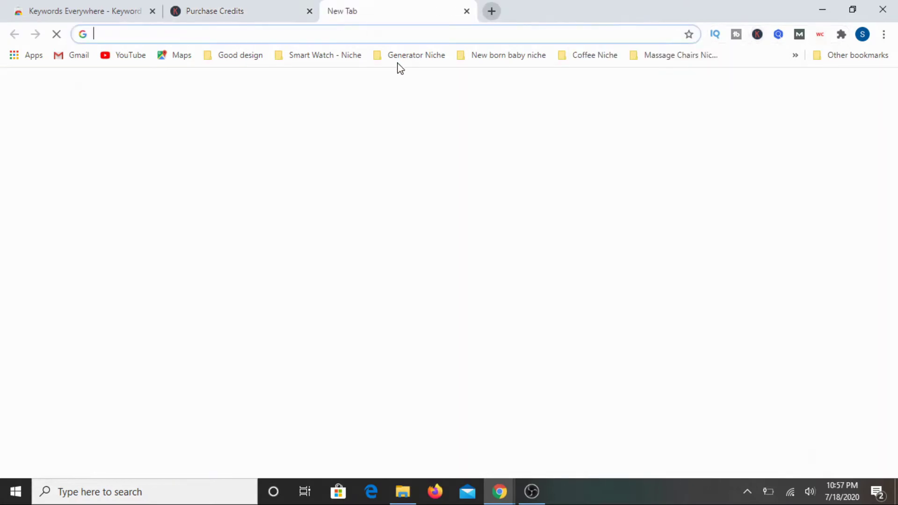
click(358, 272)
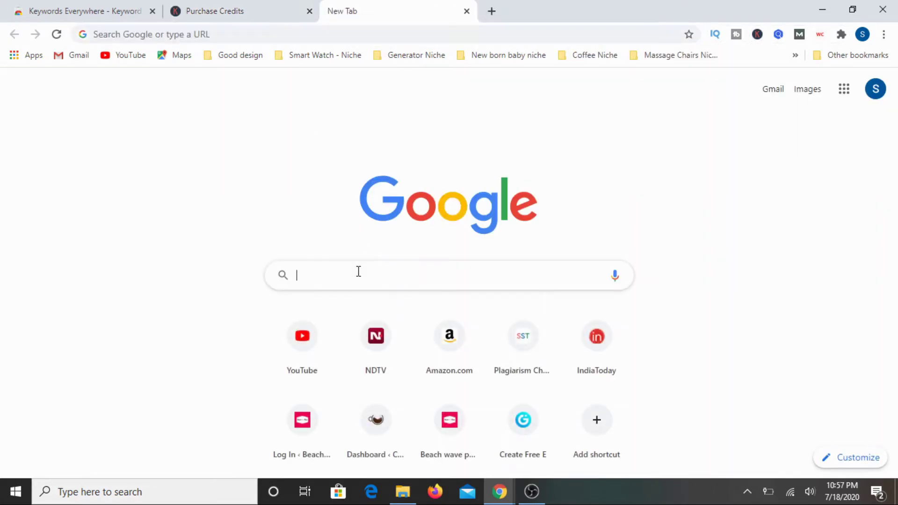
click(491, 12)
text(goog)
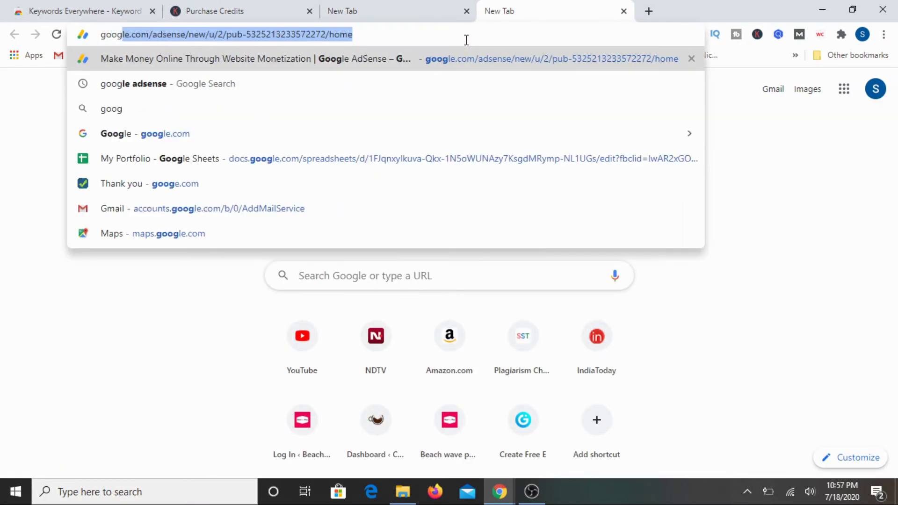
text(lecom)
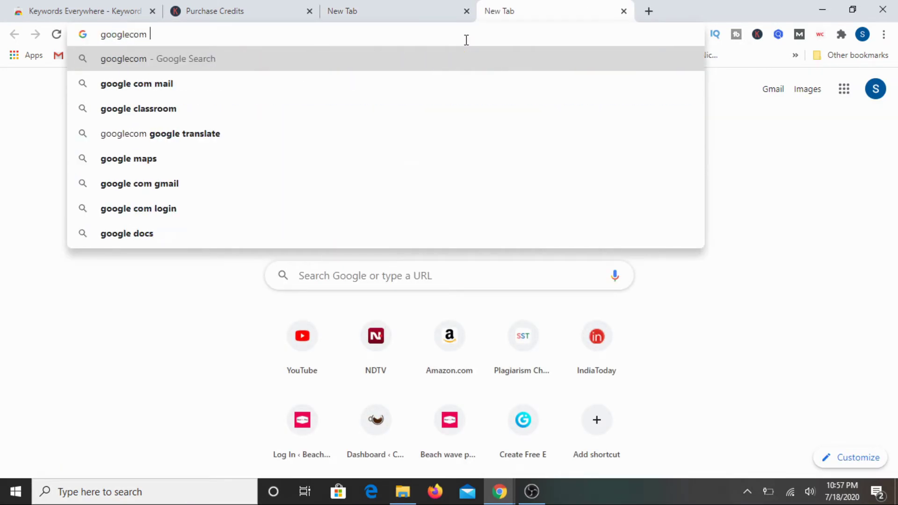
key(Return)
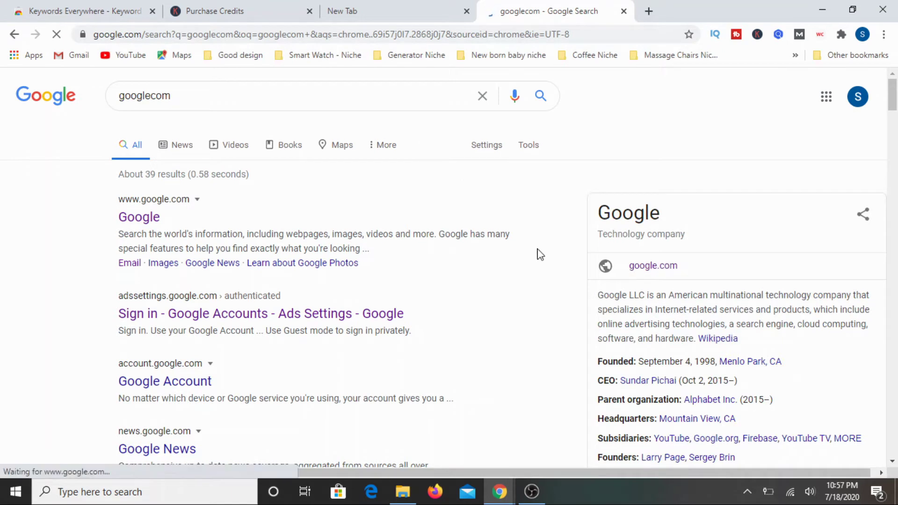
click(143, 213)
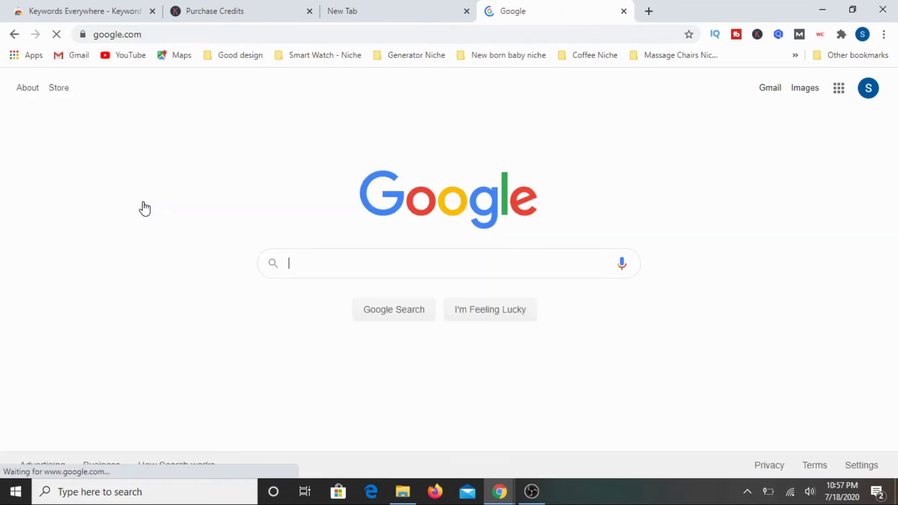
Search Google for "natural color palette for gray hair", building the query from the autocomplete suggestions.
click(492, 263)
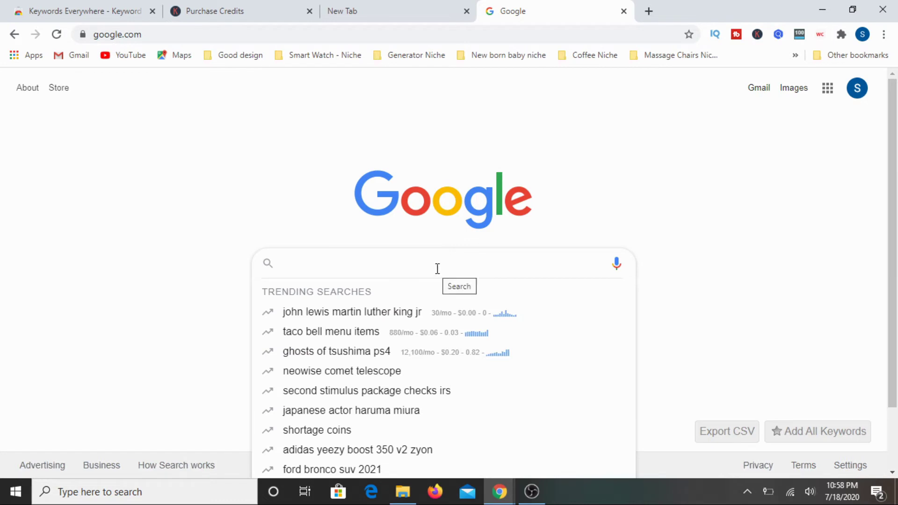
text(natural )
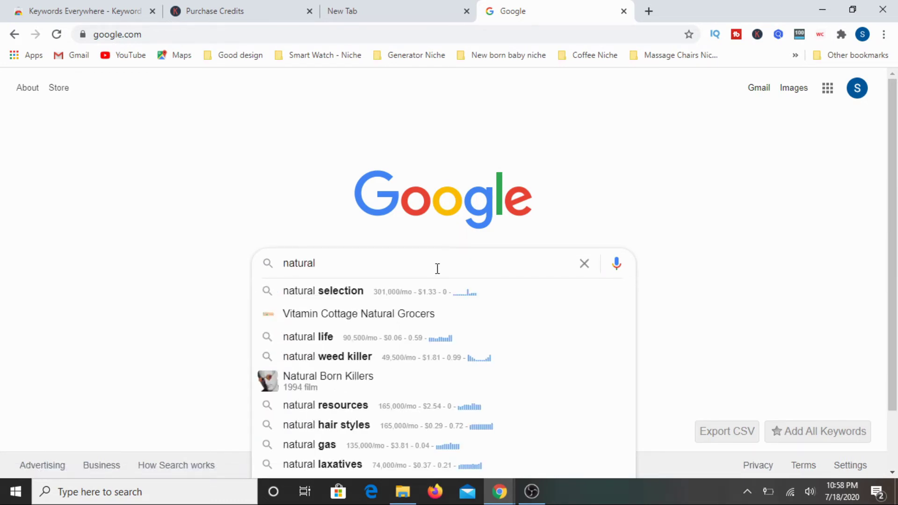
text(color)
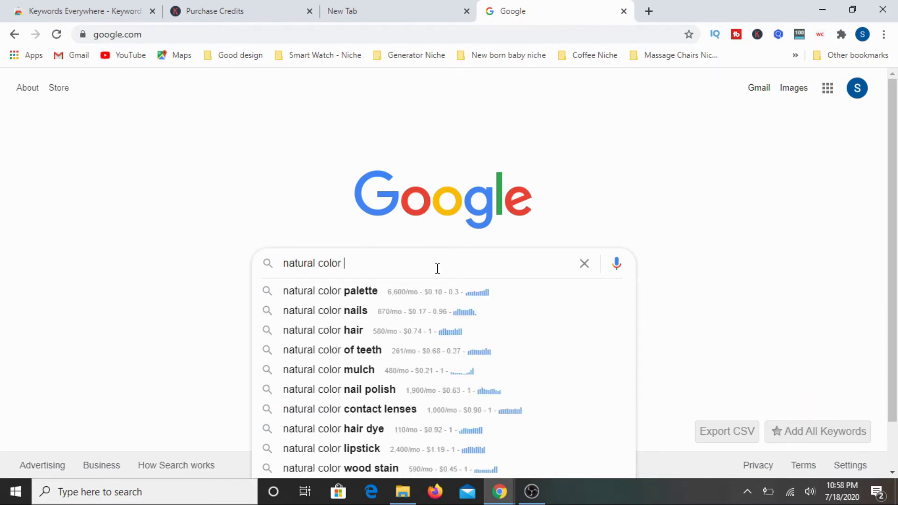
key(Down)
text(for)
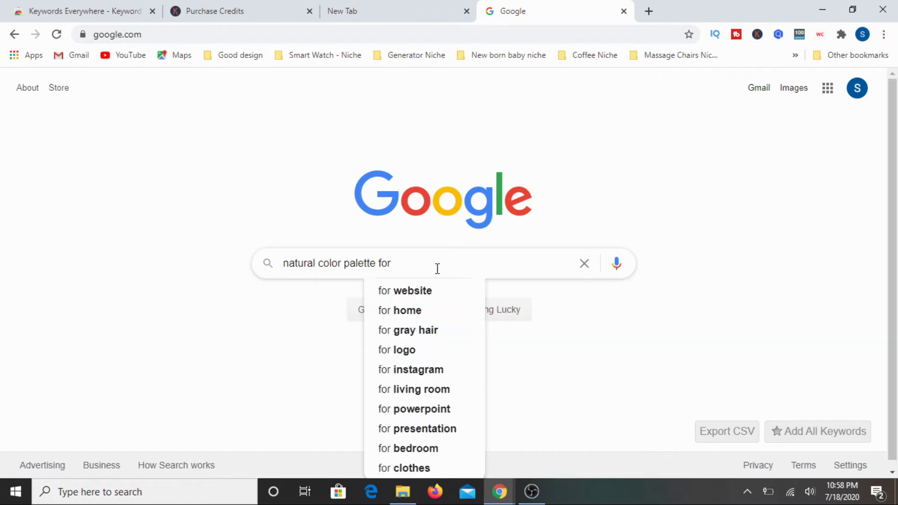
key(Down)
key(Down)
key(Down)
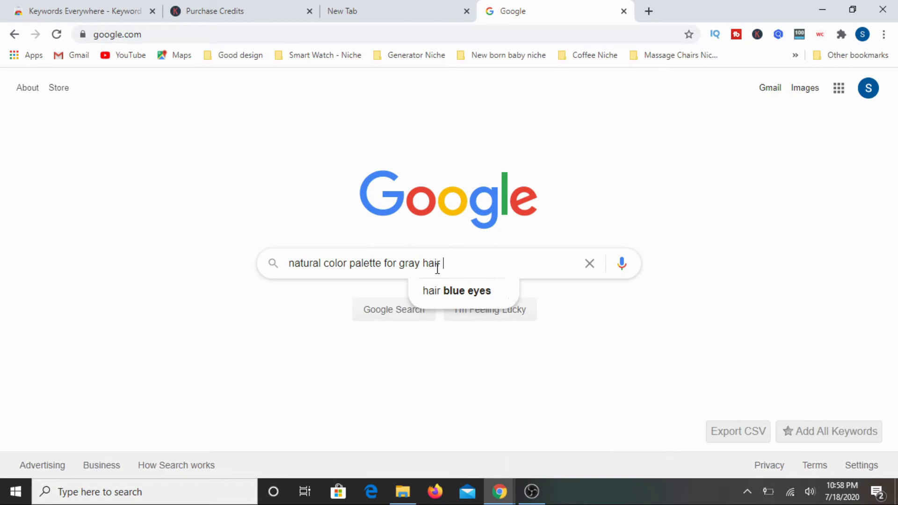
key(Return)
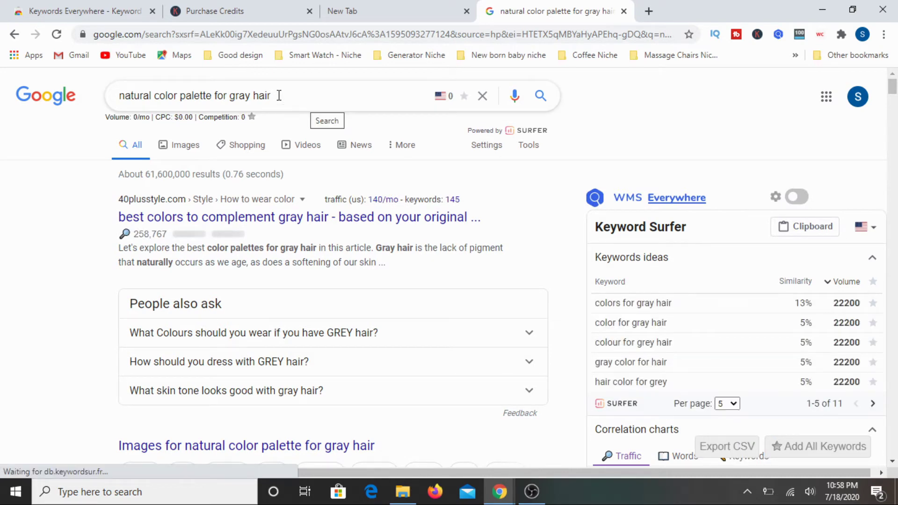
Examine the keyword ideas, People Also Search For list and autocomplete metrics for "natural color palette for gray hair".
click(314, 92)
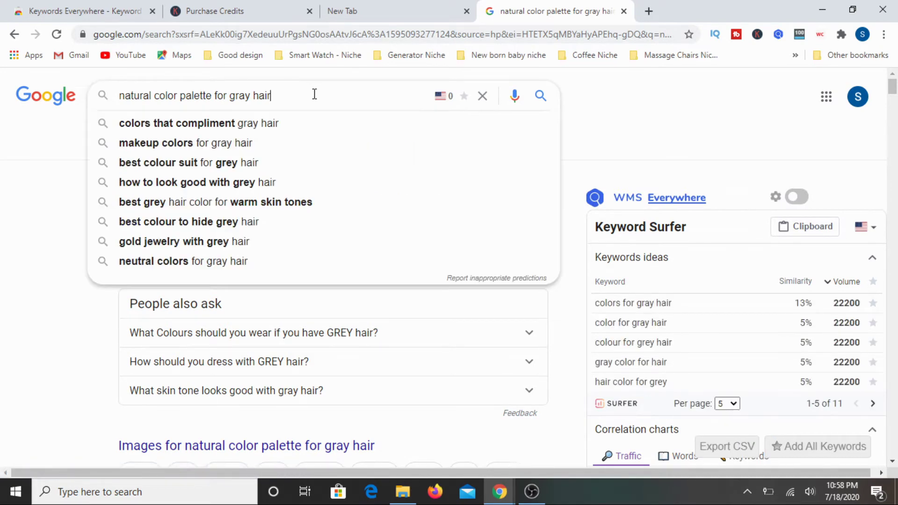
click(661, 104)
scroll(731, 213, down, 4)
scroll(730, 213, down, 5)
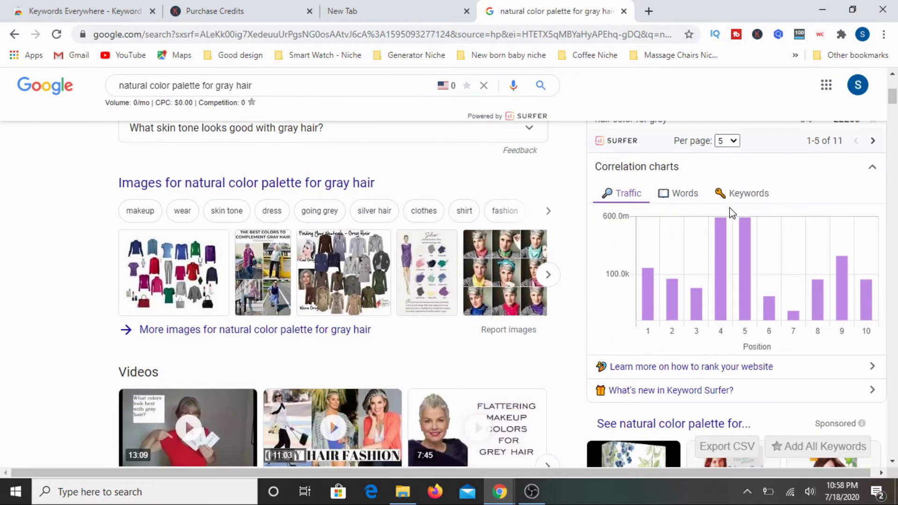
scroll(729, 211, up, 5)
scroll(728, 210, down, 10)
scroll(730, 206, down, 5)
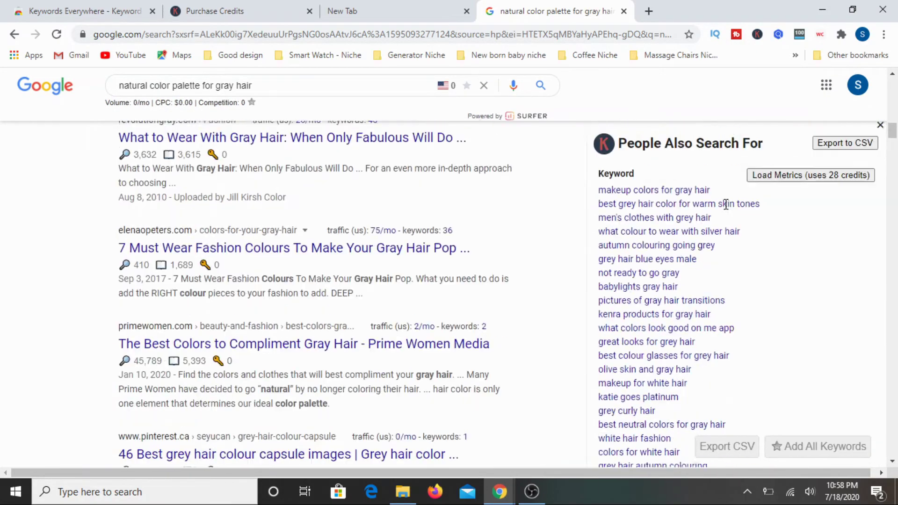
scroll(725, 206, up, 15)
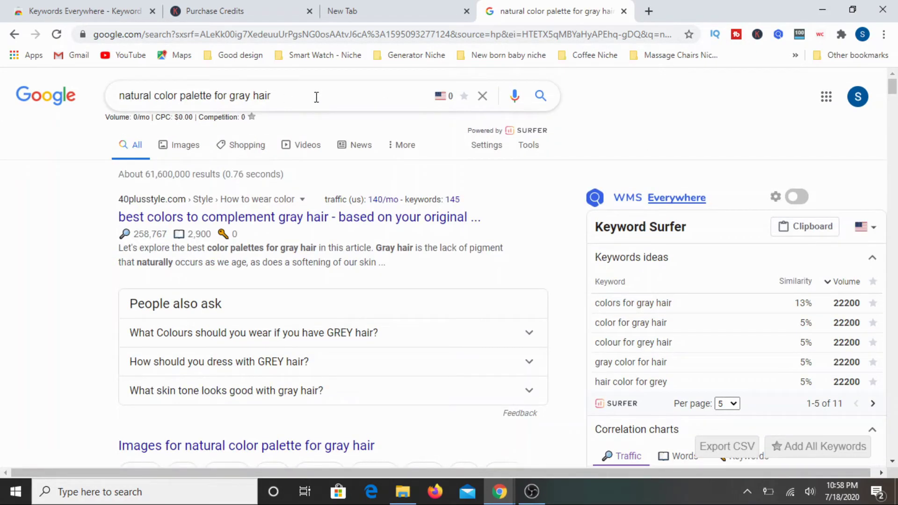
click(316, 96)
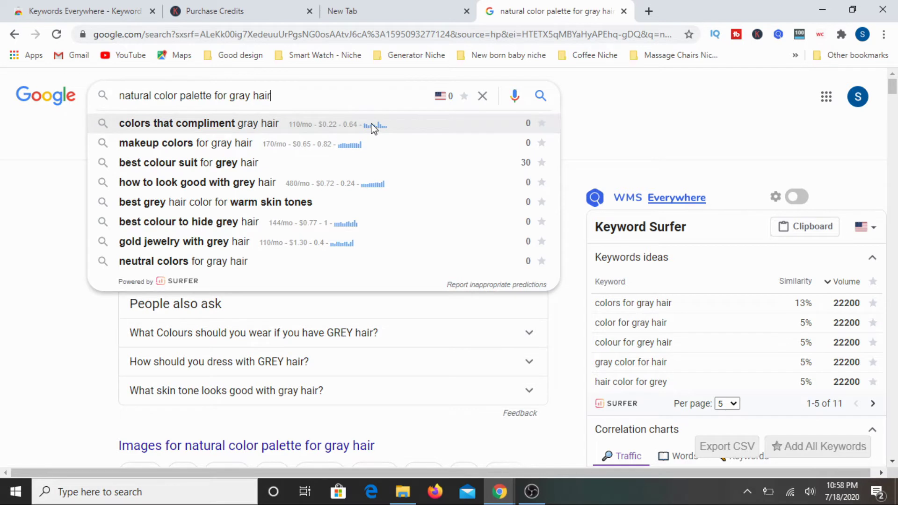
mouse_move(371, 127)
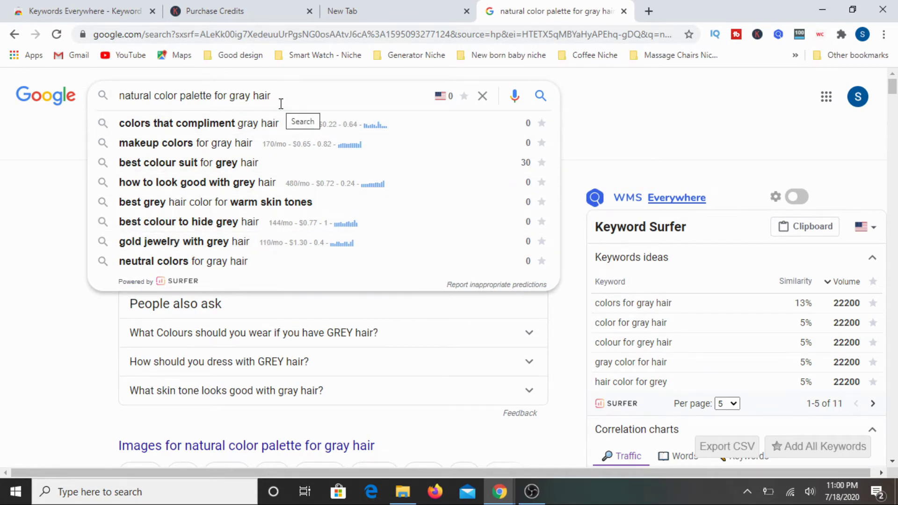
Try the query "natural color treatment for" in the Google search box to get its autocomplete suggestions.
key(BackSpace)
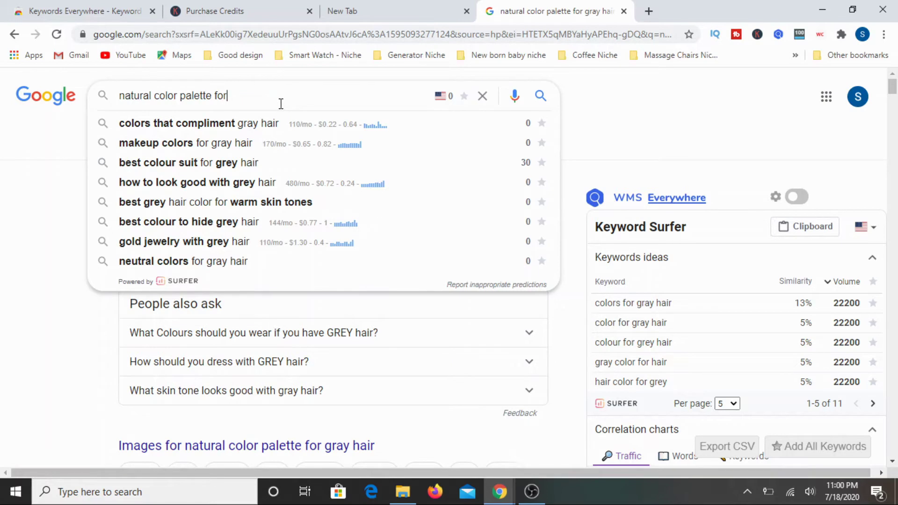
key(BackSpace)
key(BackSpace)
key(BackSpace)
key(BackSpace)
key(BackSpace)
key(BackSpace)
key(BackSpace)
key(BackSpace)
key(BackSpace)
key(BackSpace)
key(BackSpace)
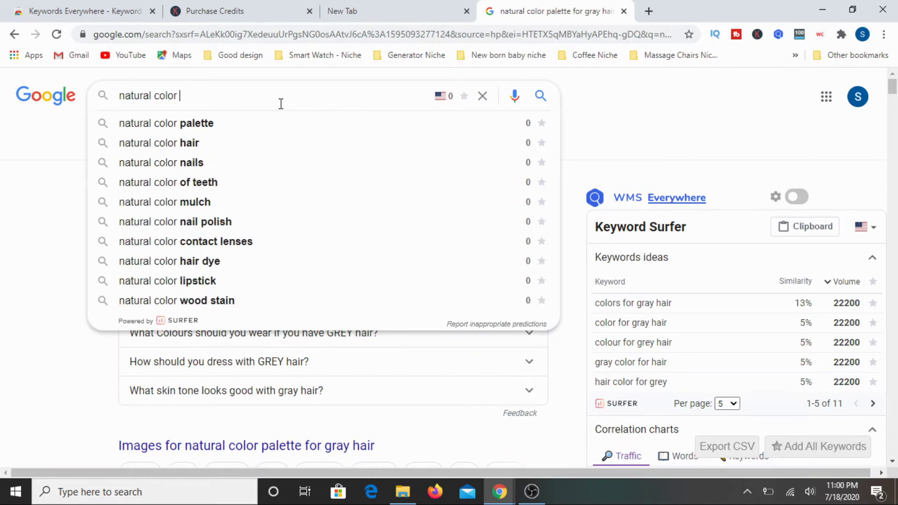
text(treatme)
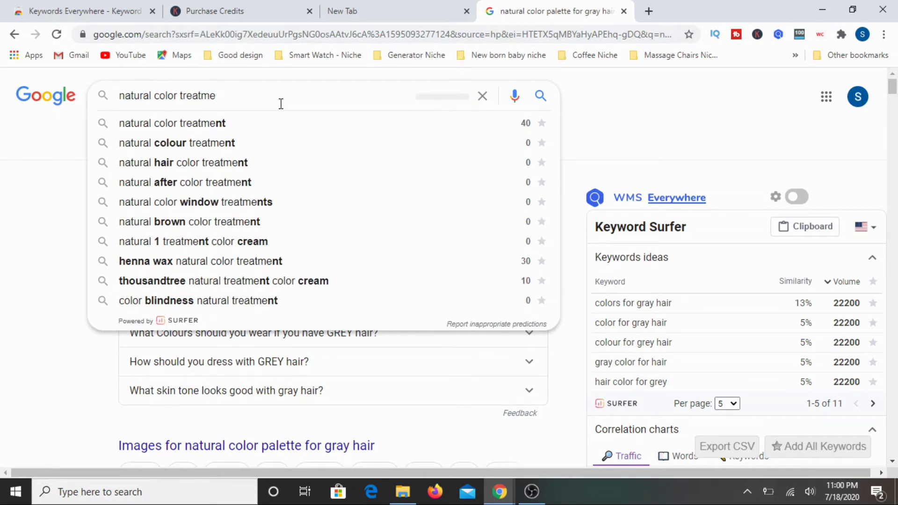
text(nt for)
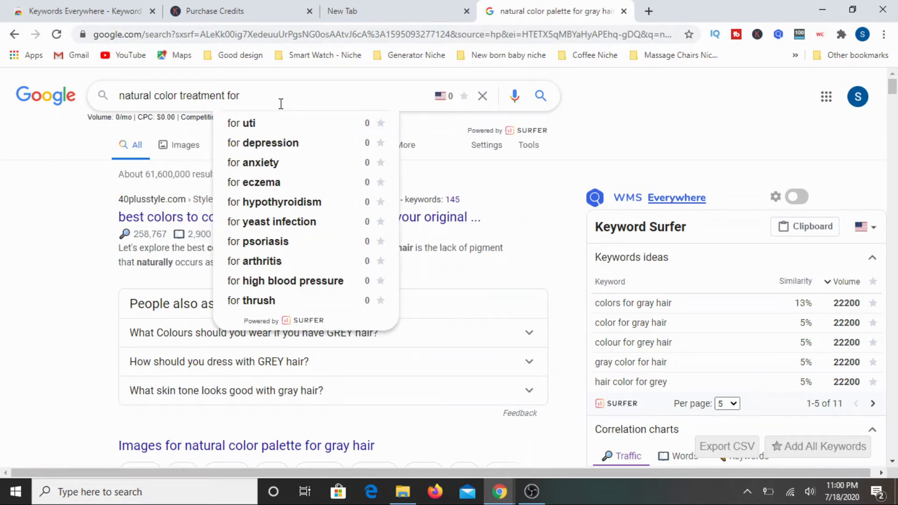
Try the query "natural color for damaged hair" in the search box to get its autocomplete suggestions.
key(BackSpace)
key(BackSpace)
key(BackSpace)
key(BackSpace)
key(BackSpace)
key(BackSpace)
key(BackSpace)
key(BackSpace)
key(BackSpace)
key(BackSpace)
key(BackSpace)
key(BackSpace)
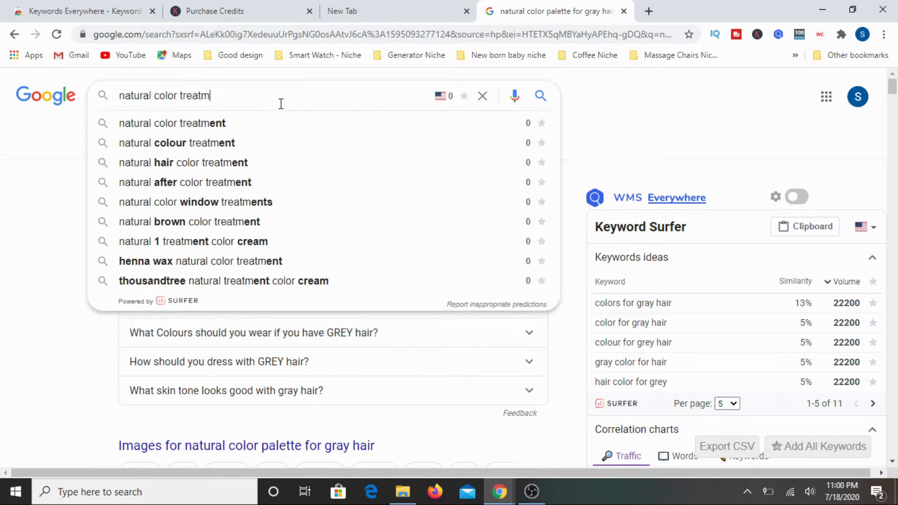
key(BackSpace)
key(BackSpace)
text(for )
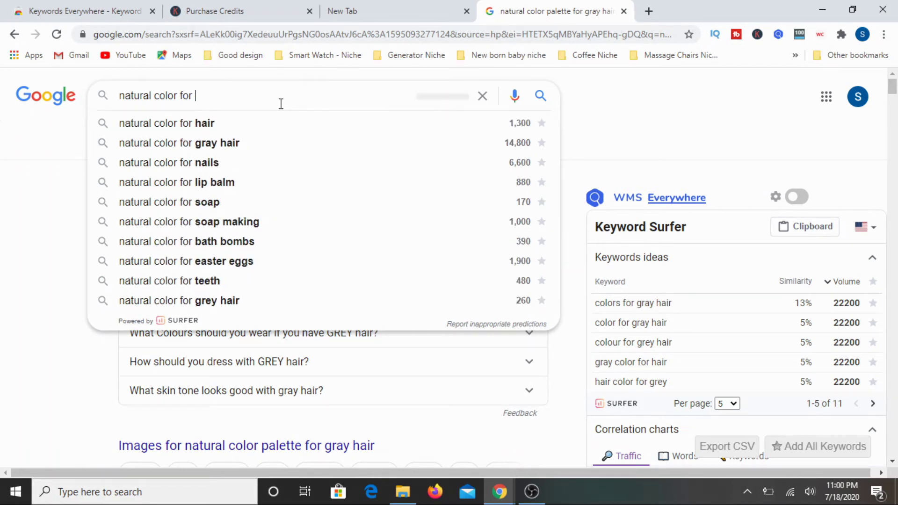
text(damaged )
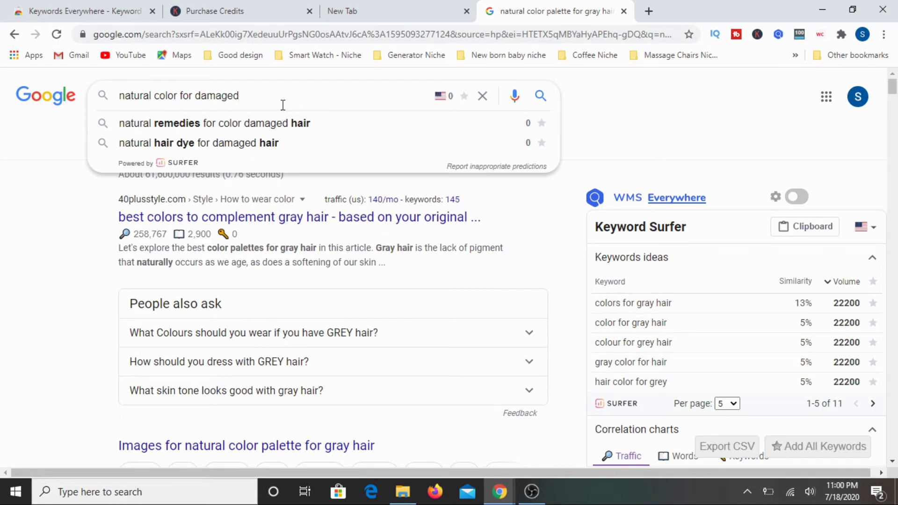
text(hair)
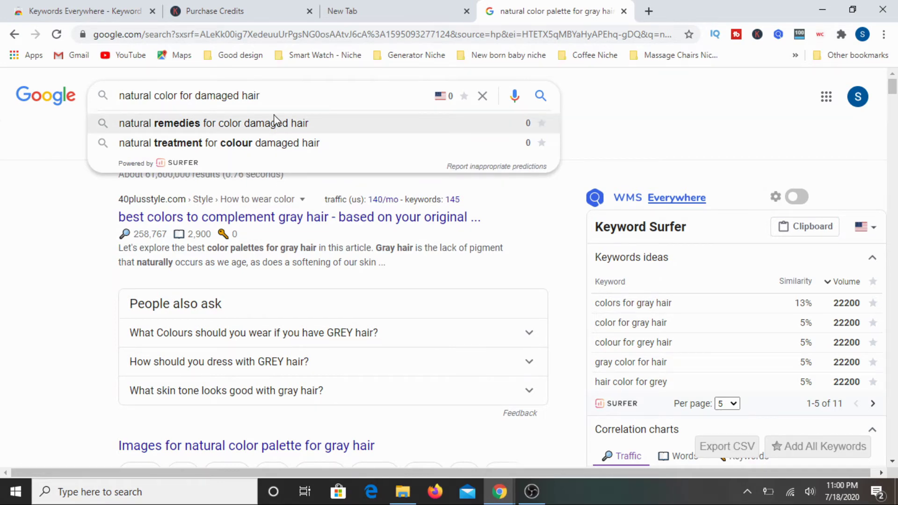
Shorten the query to "natural color for" and search the suggested keyword "natural color for hair".
key(BackSpace)
key(BackSpace)
key(BackSpace)
key(BackSpace)
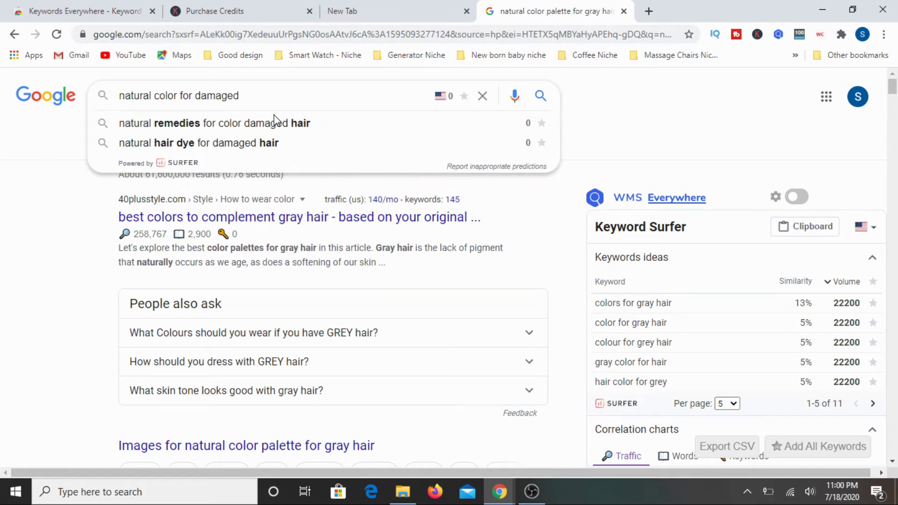
key(BackSpace)
key(BackSpace)
key(BackSpace)
key(BackSpace)
key(BackSpace)
key(BackSpace)
key(BackSpace)
key(BackSpace)
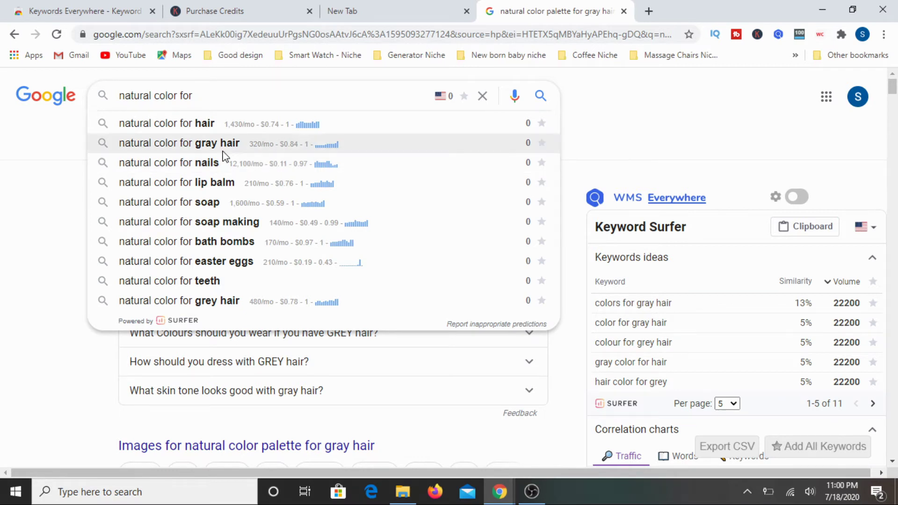
click(207, 129)
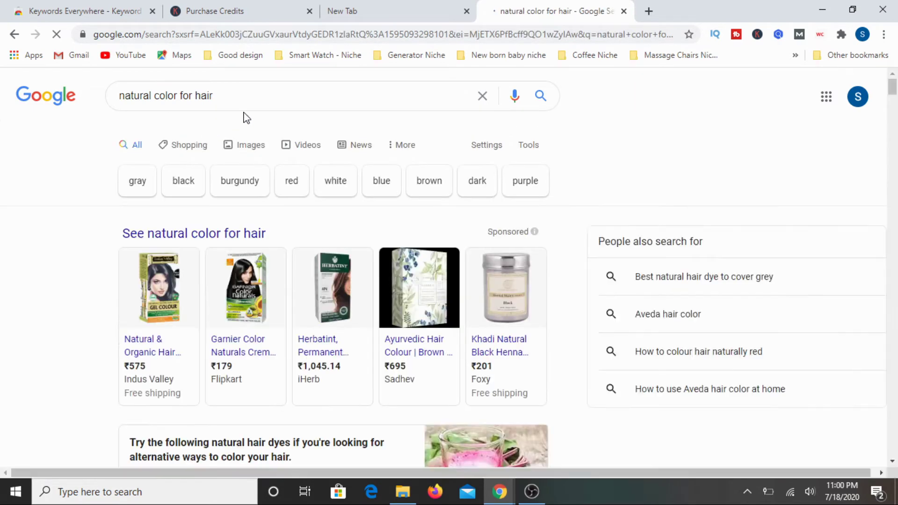
Check the autocomplete metrics for "natural color for hair" and find the People Also Search For widget beside the results.
click(241, 93)
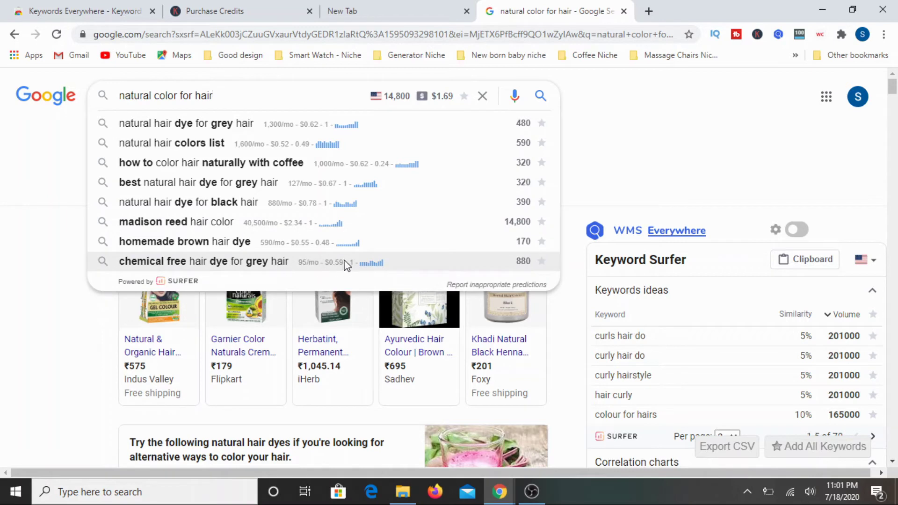
click(614, 136)
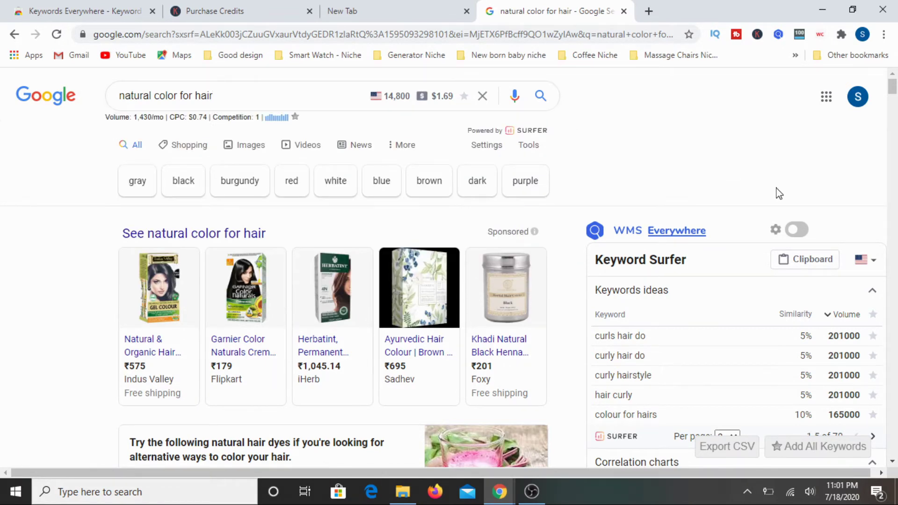
scroll(779, 193, down, 3)
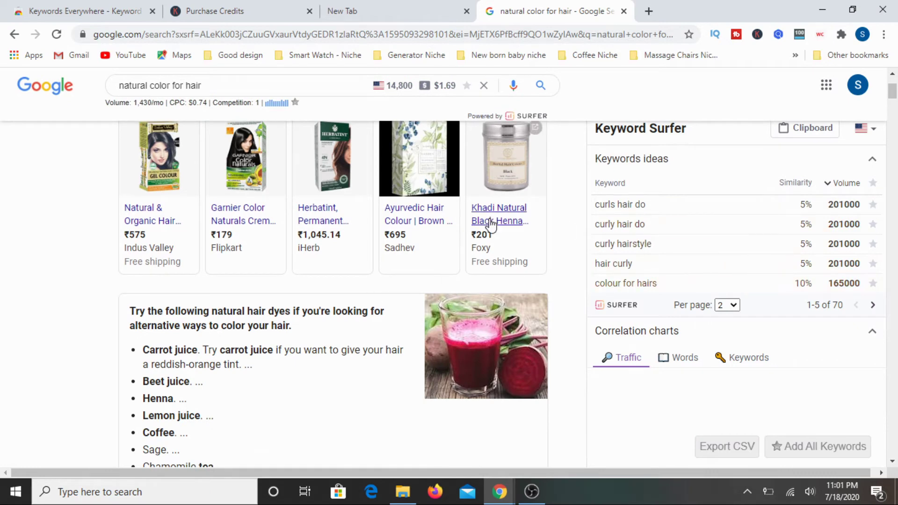
scroll(748, 276, down, 12)
scroll(744, 271, down, 3)
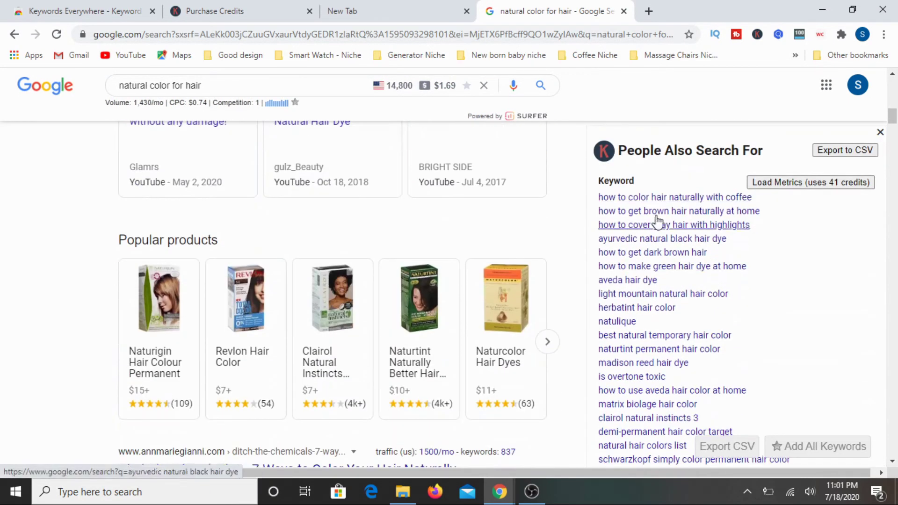
drag(620, 148, 780, 150)
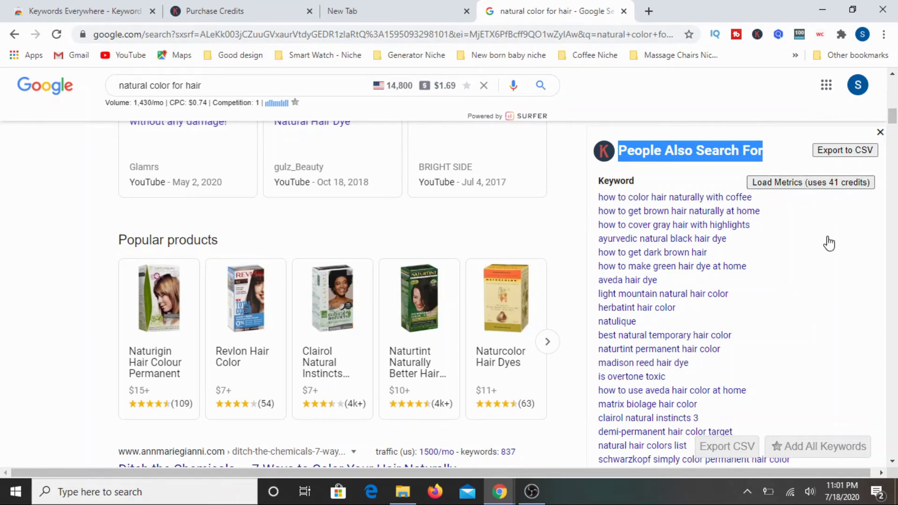
Examine the related keyword list in the People Also Search For widget and its Load Metrics option.
scroll(827, 244, down, 7)
scroll(827, 244, up, 7)
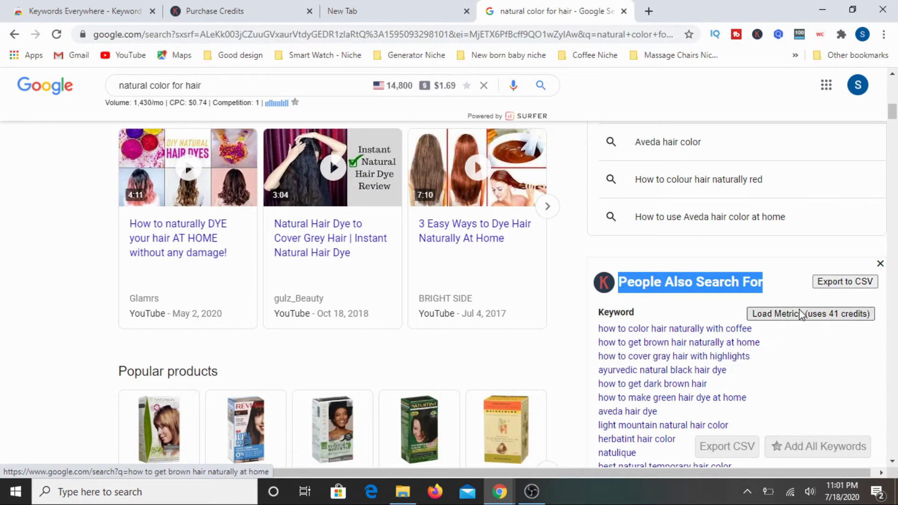
scroll(767, 327, down, 1)
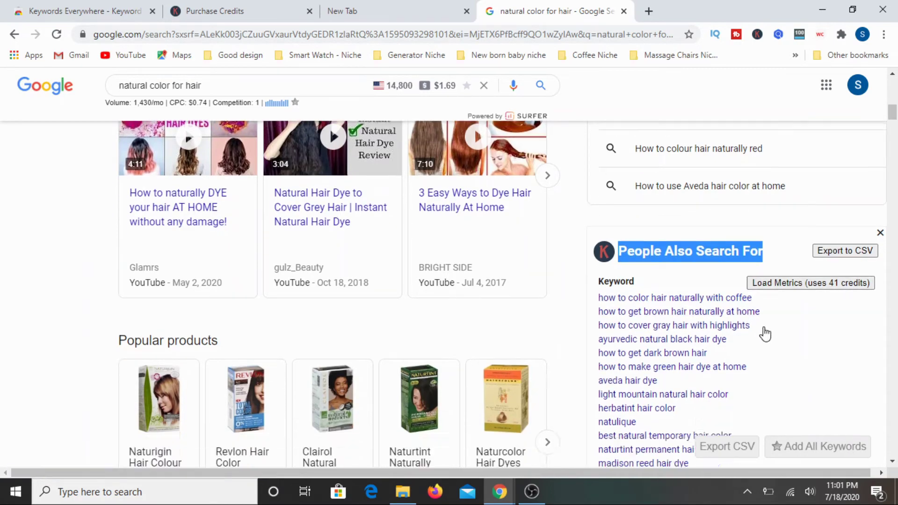
scroll(762, 328, down, 10)
scroll(762, 323, up, 8)
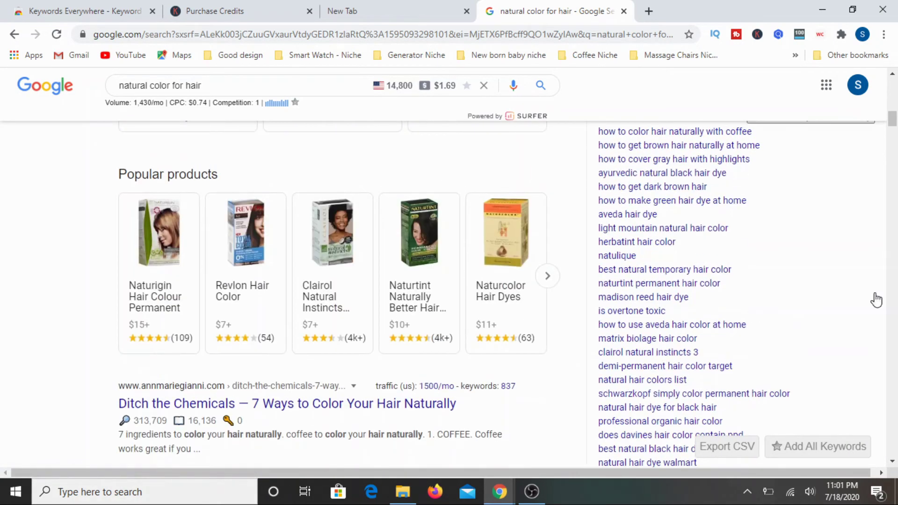
scroll(837, 336, up, 7)
scroll(790, 328, down, 4)
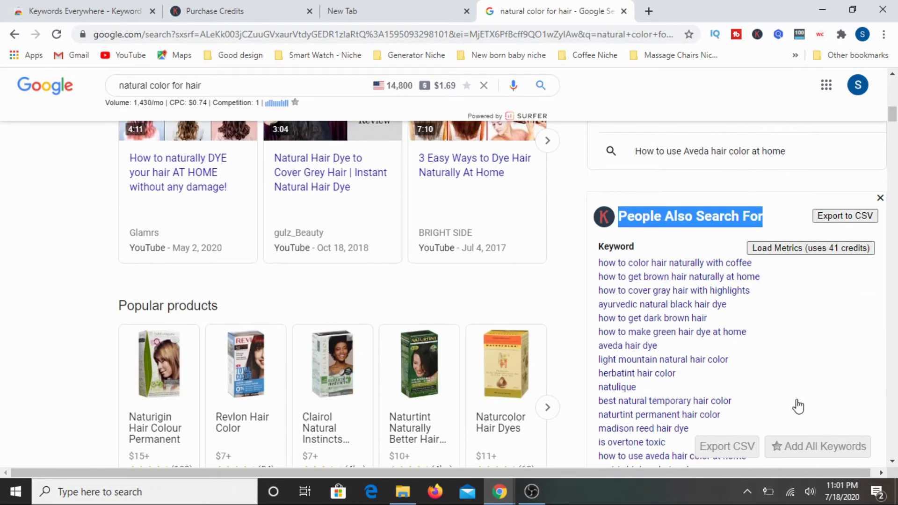
scroll(757, 356, down, 5)
scroll(753, 299, up, 7)
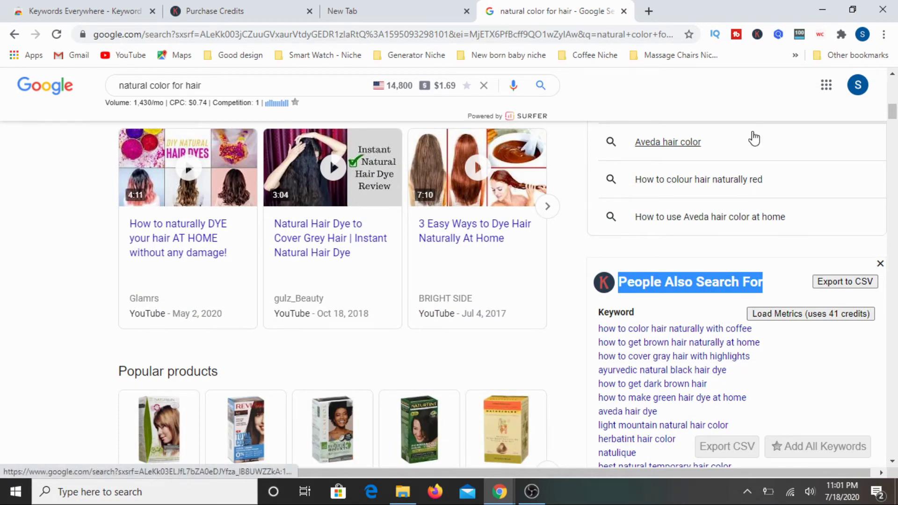
scroll(736, 388, up, 4)
scroll(737, 387, up, 8)
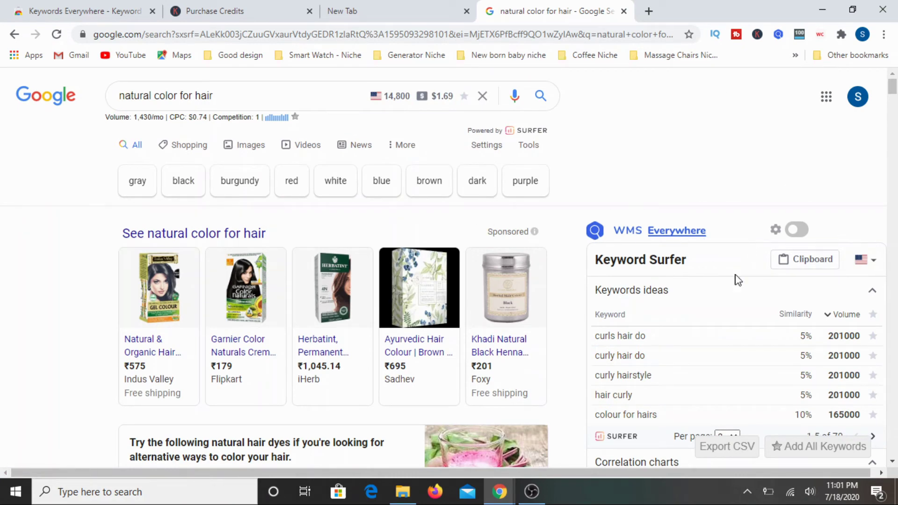
scroll(744, 281, down, 6)
scroll(750, 299, up, 6)
In the Keywords Everywhere settings, enable the Related Widget (Google & Bing) and the PASF Widget (Google.com).
click(758, 36)
click(629, 238)
scroll(598, 268, down, 5)
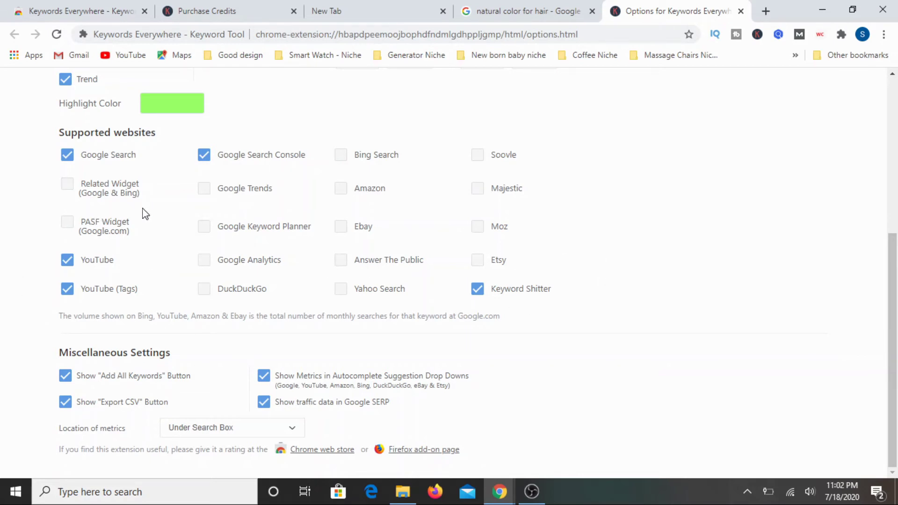
click(71, 190)
Return to the "natural color for hair" results and review the People Also Search For widget.
click(542, 13)
scroll(841, 271, down, 10)
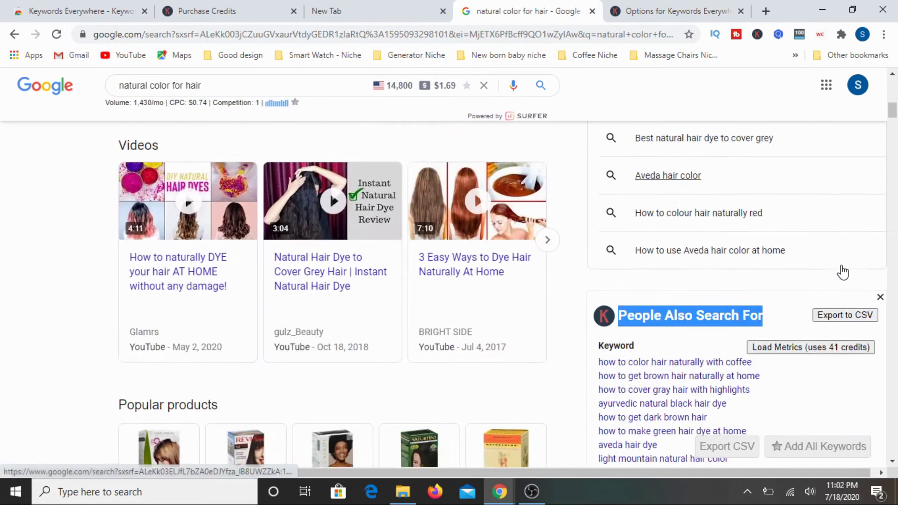
scroll(837, 266, up, 4)
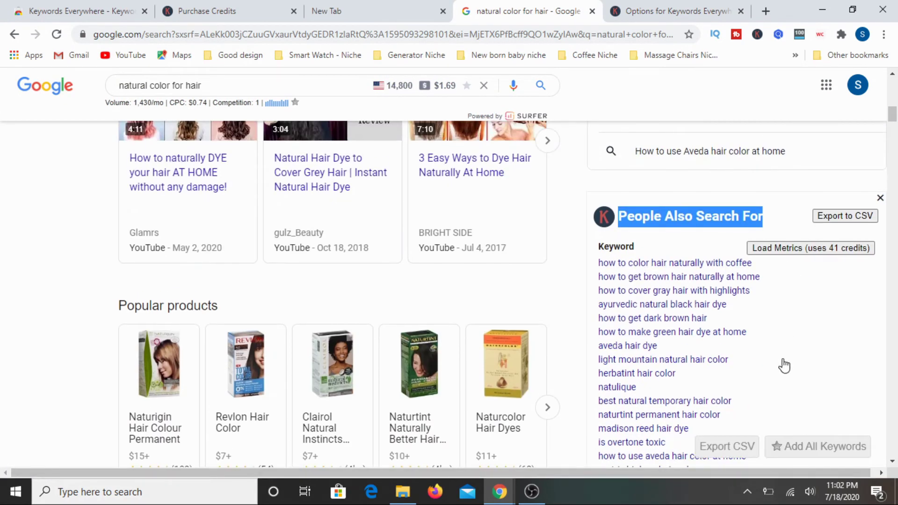
Go back to the Keywords Everywhere options and review the enabled metrics, supported websites and miscellaneous settings.
click(650, 23)
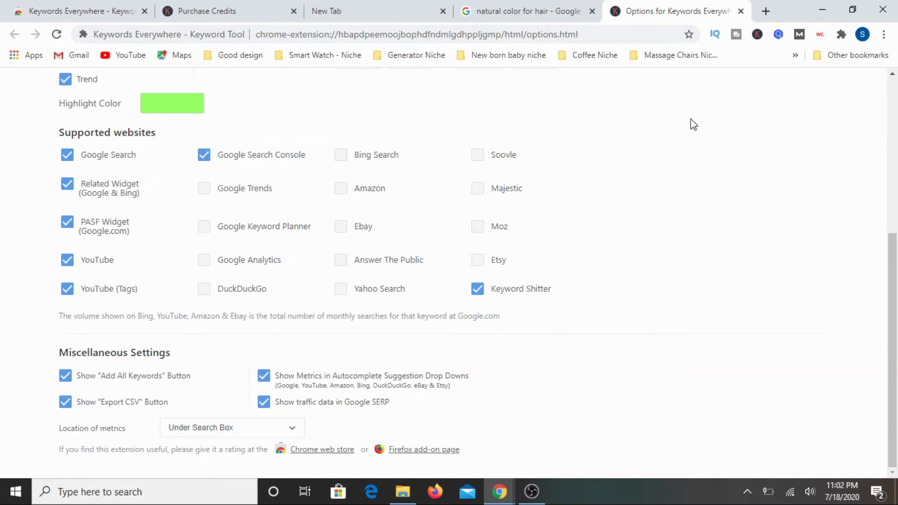
scroll(694, 124, up, 2)
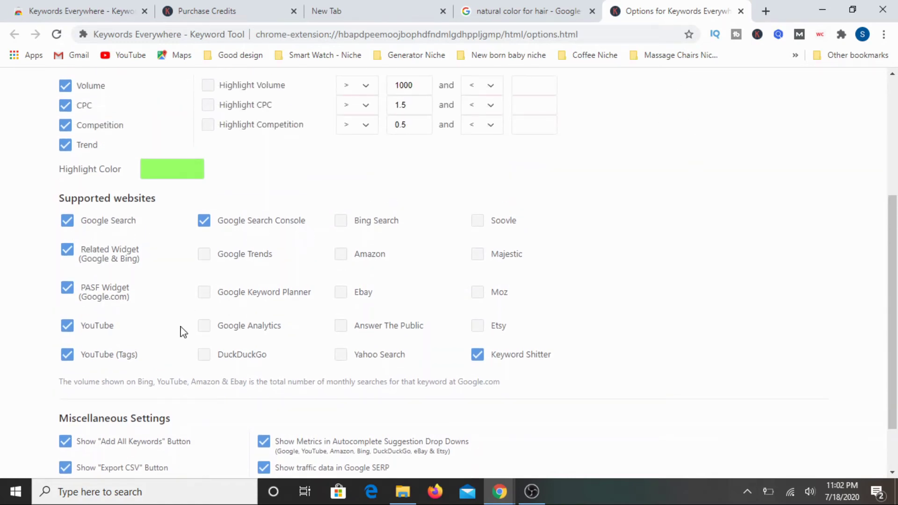
scroll(106, 313, down, 2)
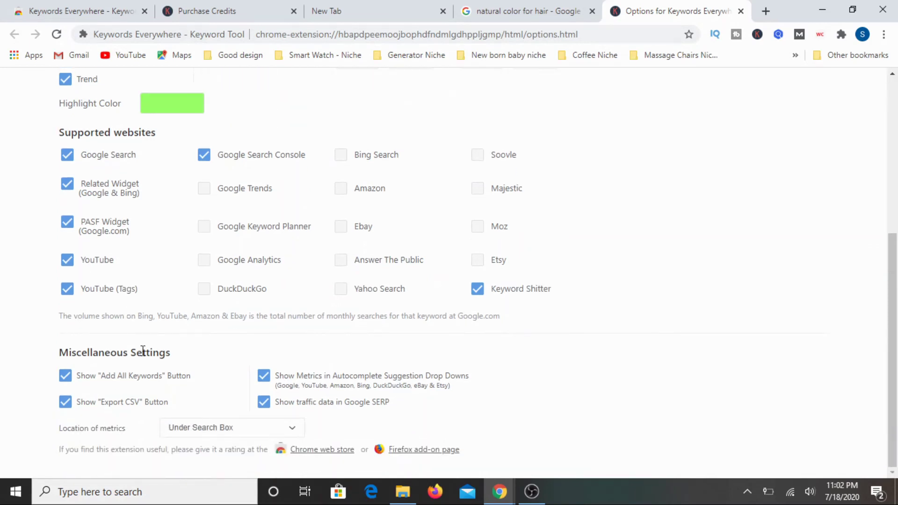
scroll(440, 321, up, 3)
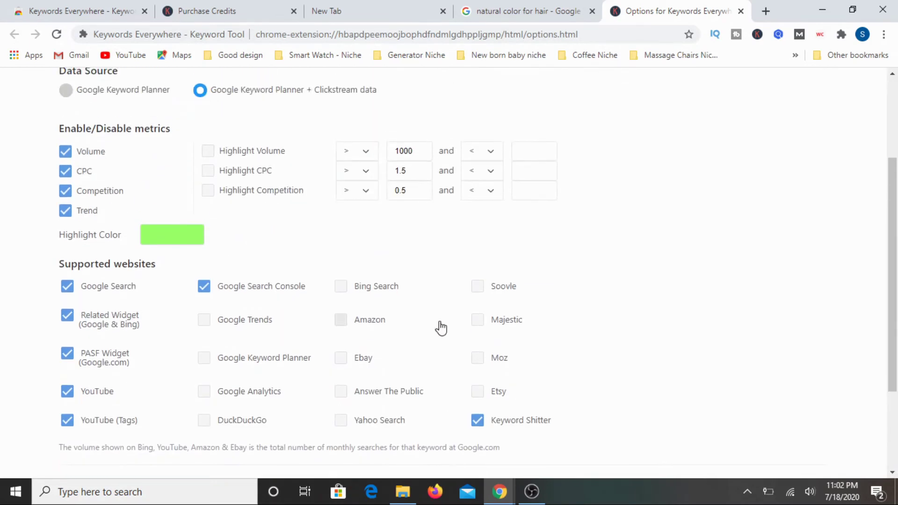
Return to the Google results and review the search suggestions and their metrics for "natural color for hair".
click(500, 14)
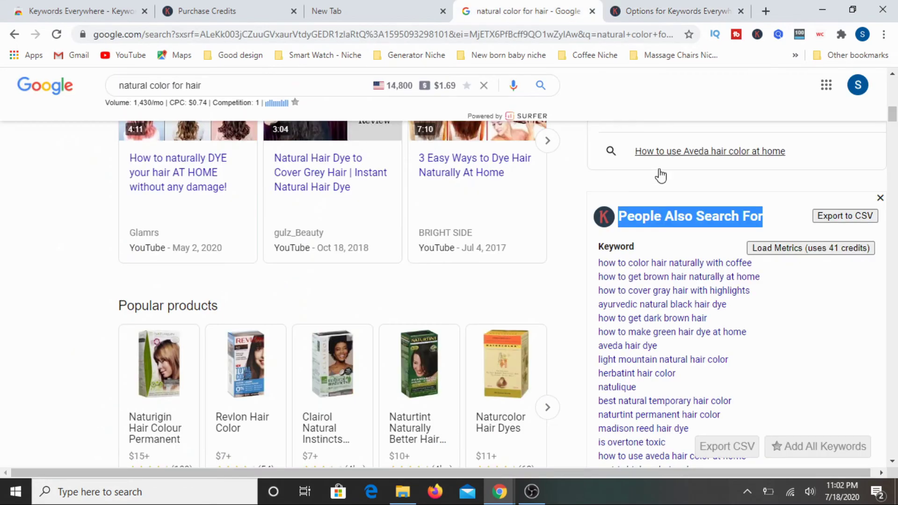
scroll(441, 234, up, 4)
click(253, 87)
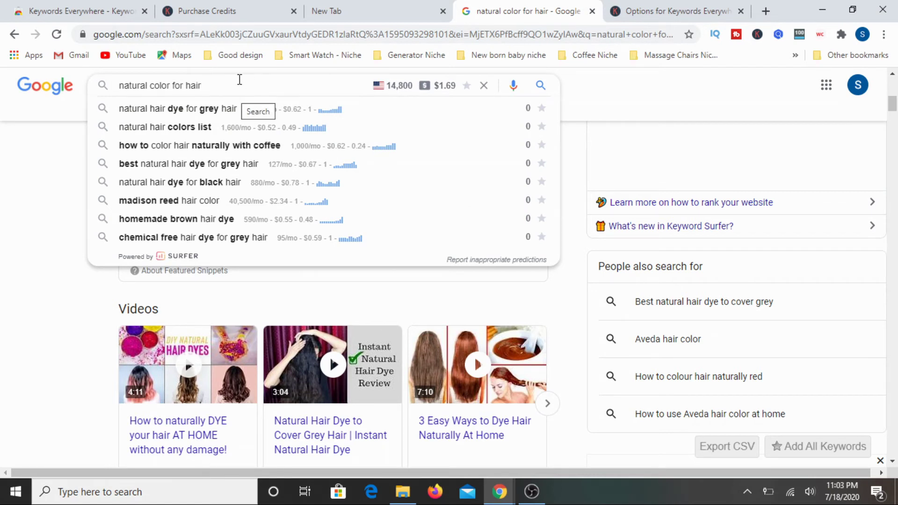
drag(198, 85, 112, 98)
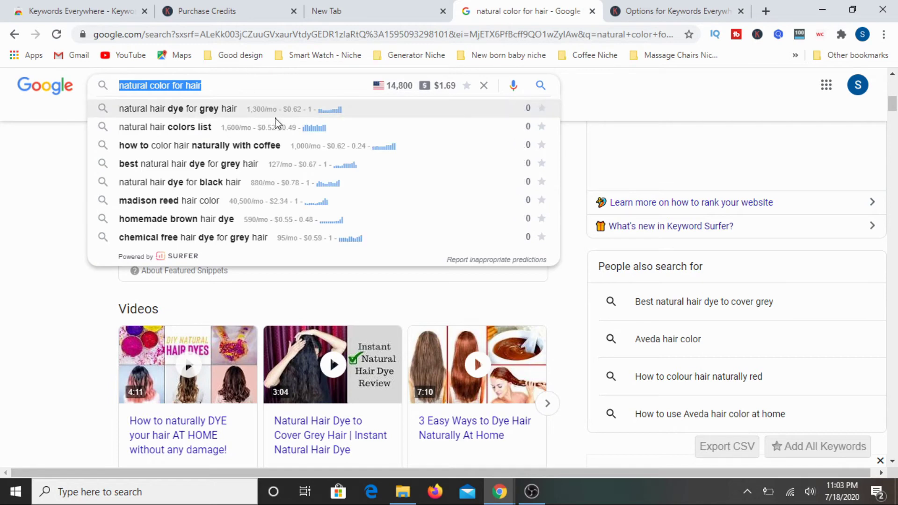
click(631, 91)
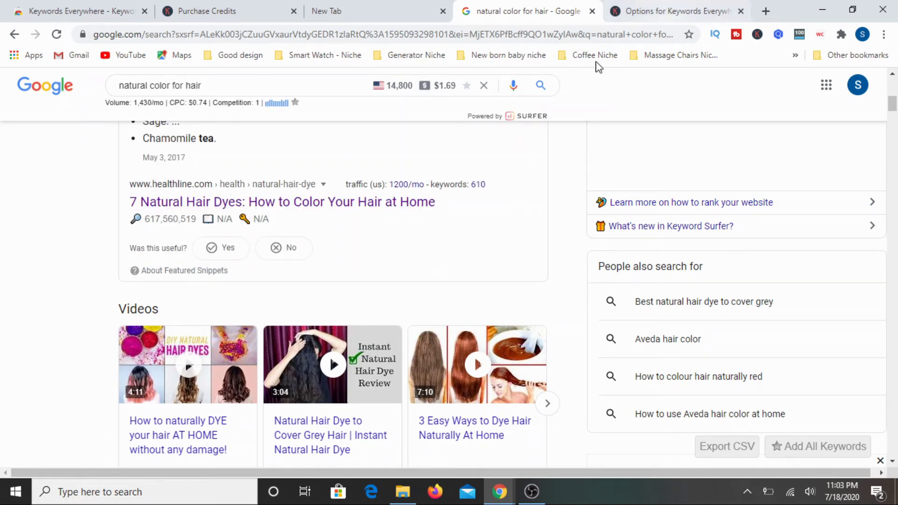
Recheck the metrics, supported websites and miscellaneous settings on the Keywords Everywhere options page.
click(673, 11)
scroll(641, 212, down, 3)
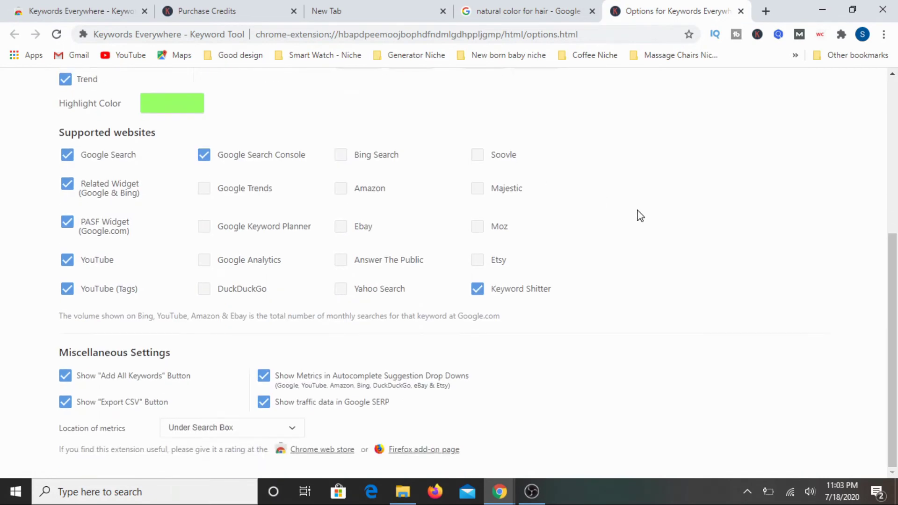
scroll(638, 215, up, 5)
scroll(637, 214, down, 5)
Reload the "natural color for hair" results and find the People Also Search For widget with its keyword metrics.
click(532, 14)
click(56, 34)
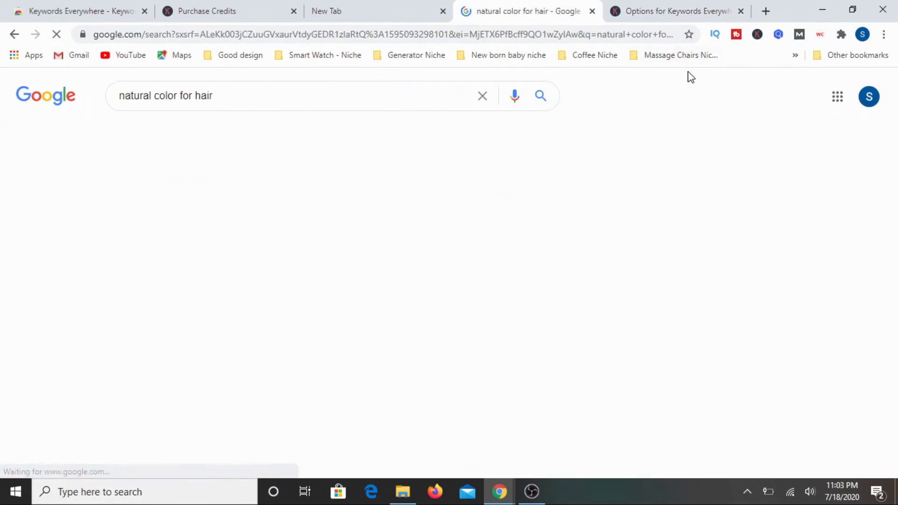
scroll(739, 200, up, 5)
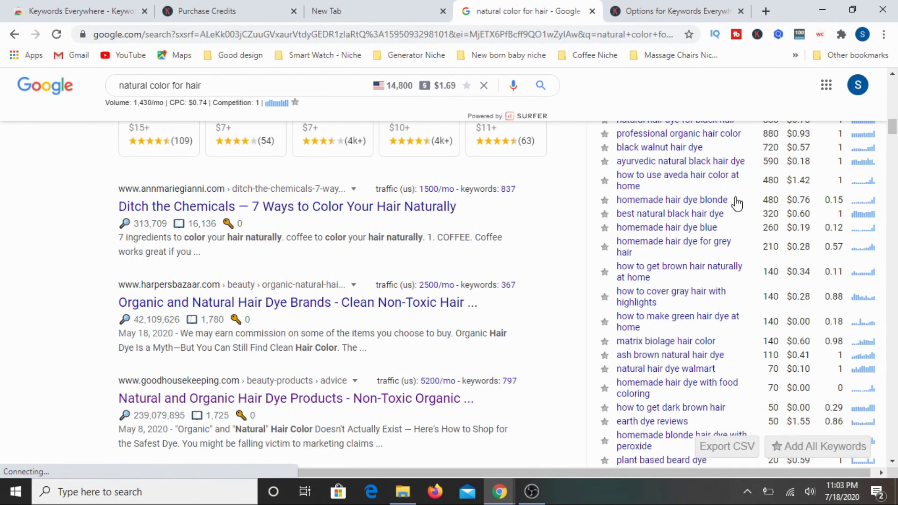
scroll(737, 204, up, 7)
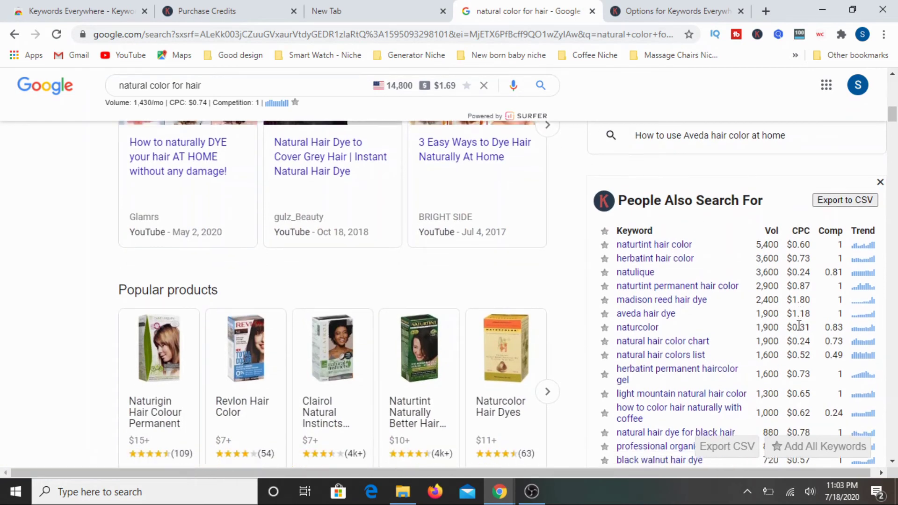
scroll(799, 326, down, 1)
Compare the supported websites in the Keywords Everywhere options with the widget on the Google results page.
click(631, 10)
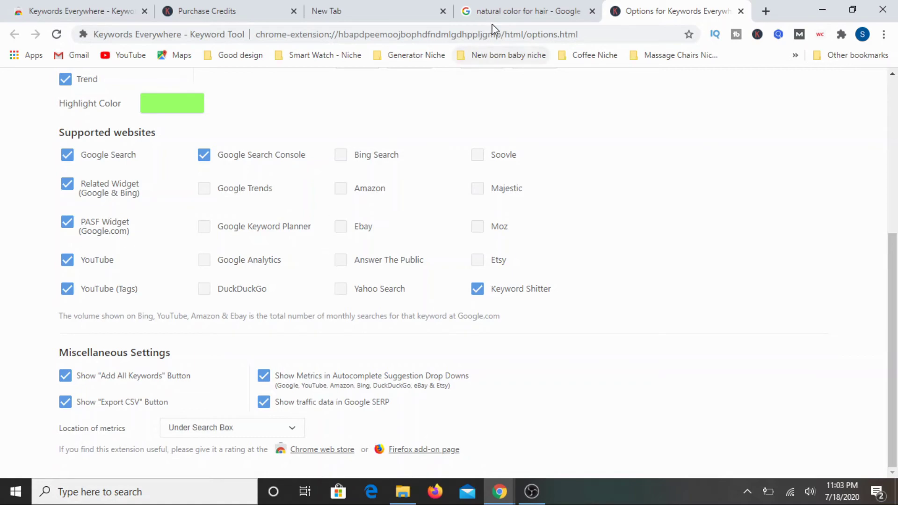
click(499, 10)
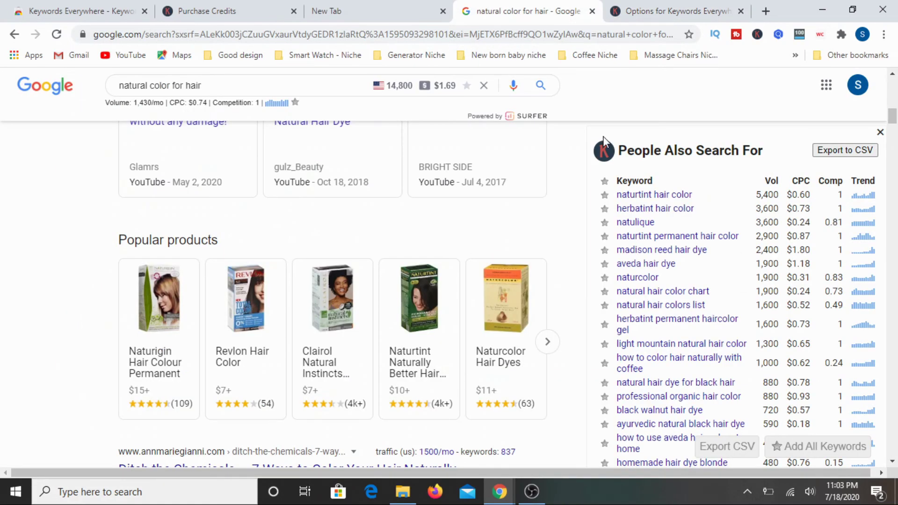
click(638, 16)
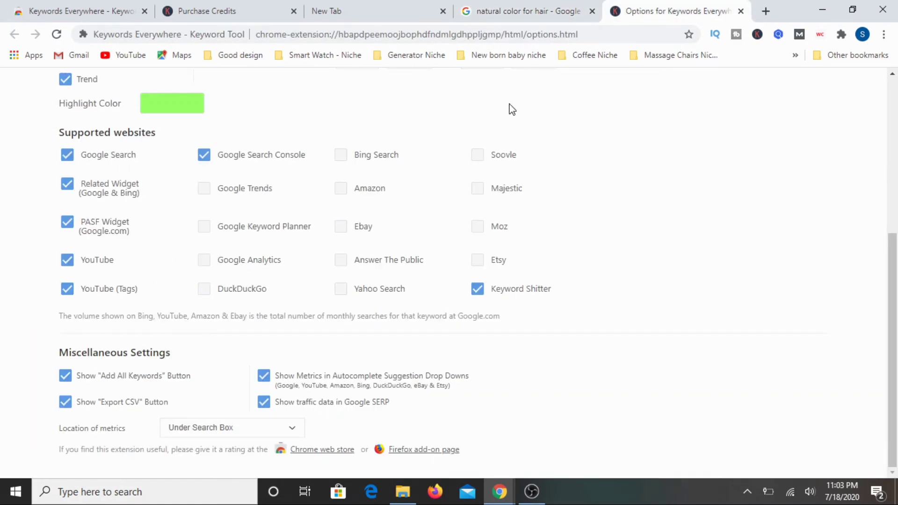
click(514, 15)
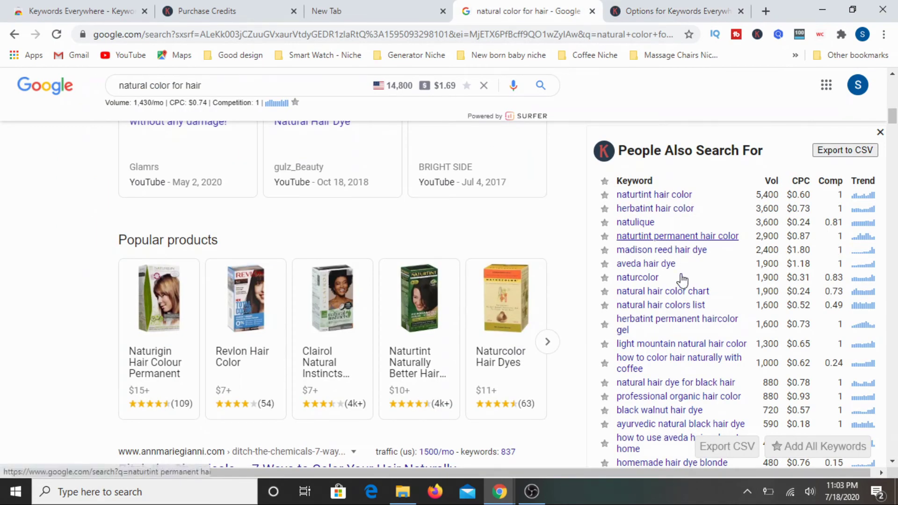
Examine the volume, CPC, competition and trend columns of the People Also Search For keywords.
scroll(817, 216, down, 1)
scroll(816, 358, up, 1)
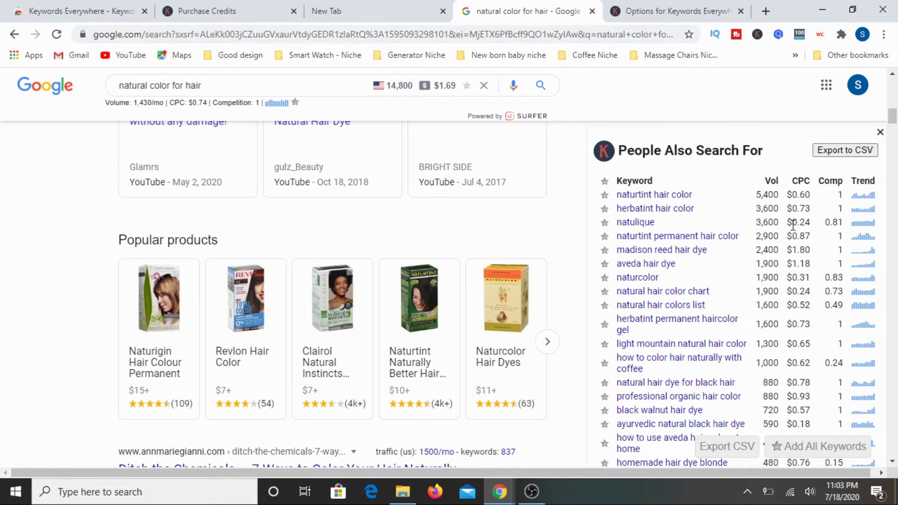
scroll(796, 220, down, 1)
scroll(743, 357, down, 6)
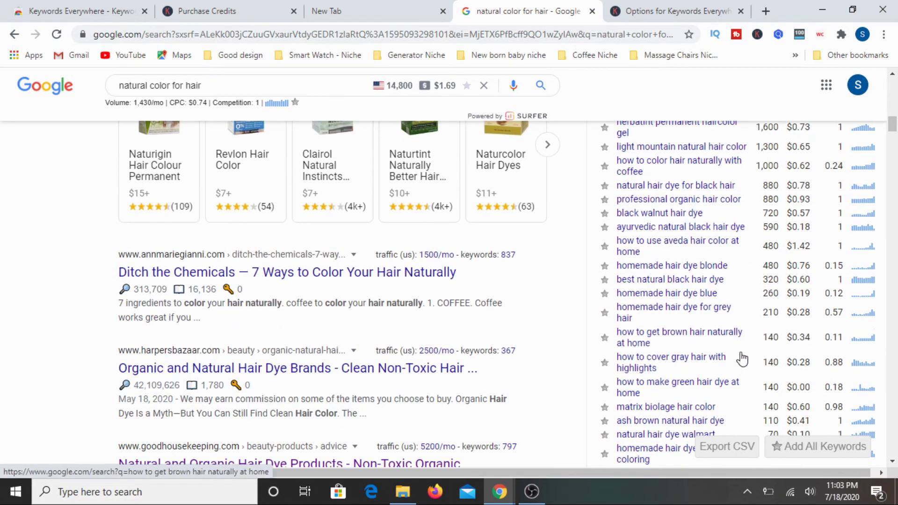
scroll(741, 356, down, 2)
scroll(741, 356, up, 6)
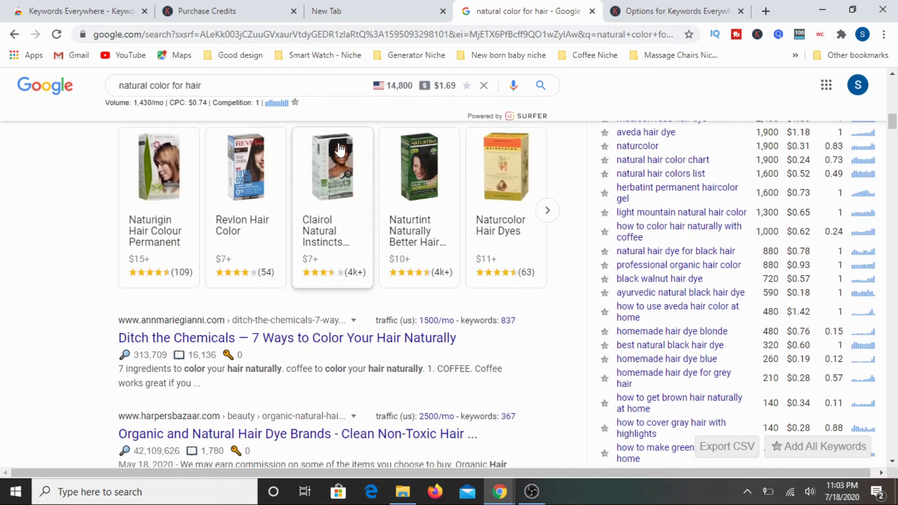
Show the suggestions for "natural color for hair" again and compare their metrics with the People Also Search For list.
click(322, 90)
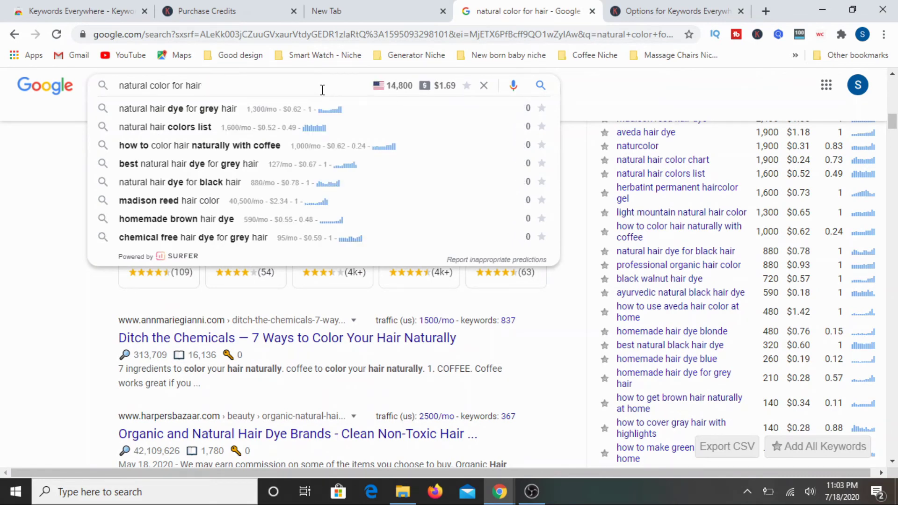
scroll(692, 369, up, 3)
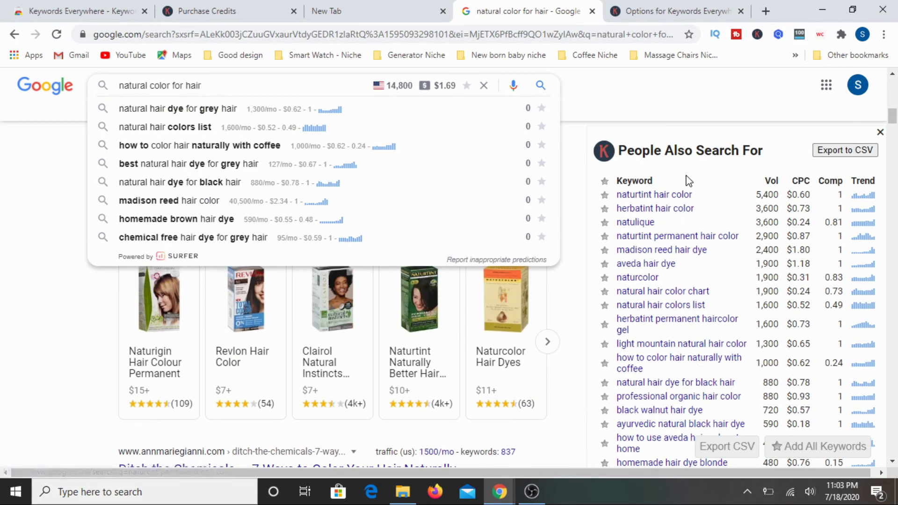
click(699, 139)
scroll(802, 248, up, 3)
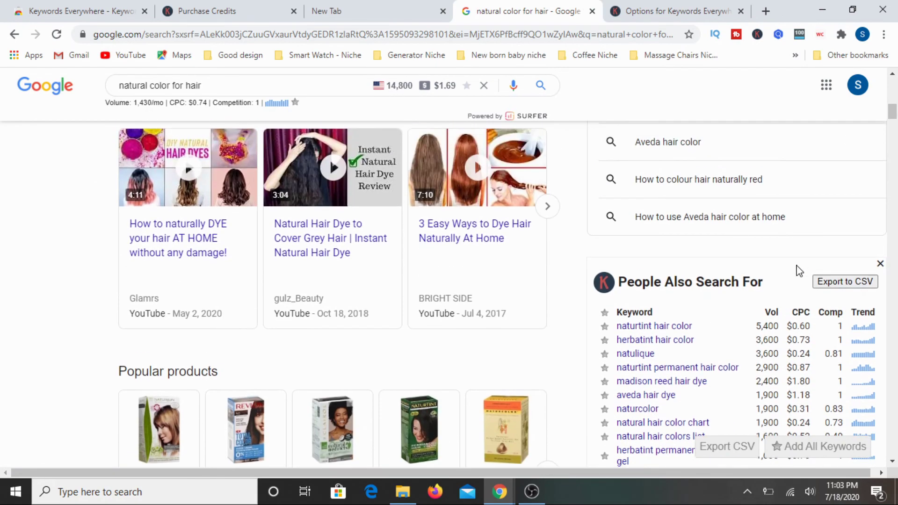
Read the People Also Search For list down to its last keywords and compare the top keywords' volume and competition.
scroll(742, 310, down, 10)
scroll(717, 363, down, 4)
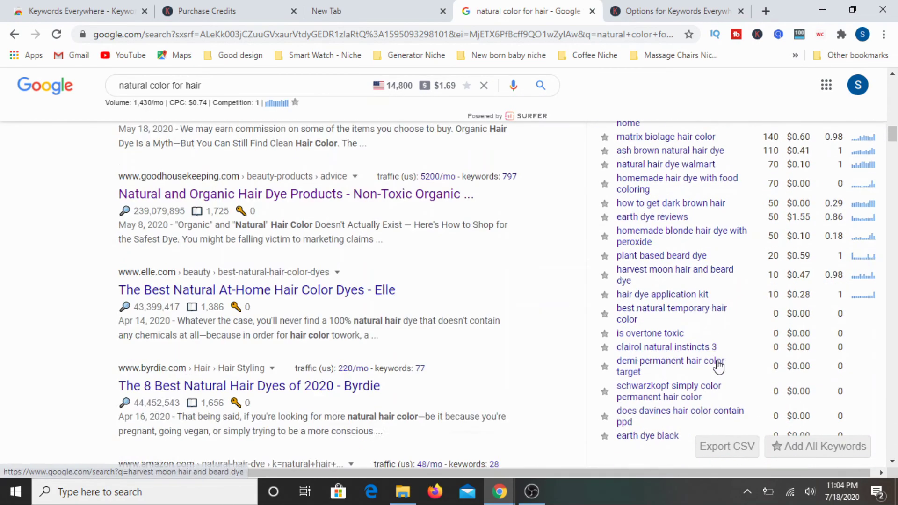
scroll(725, 337, up, 10)
scroll(723, 335, up, 5)
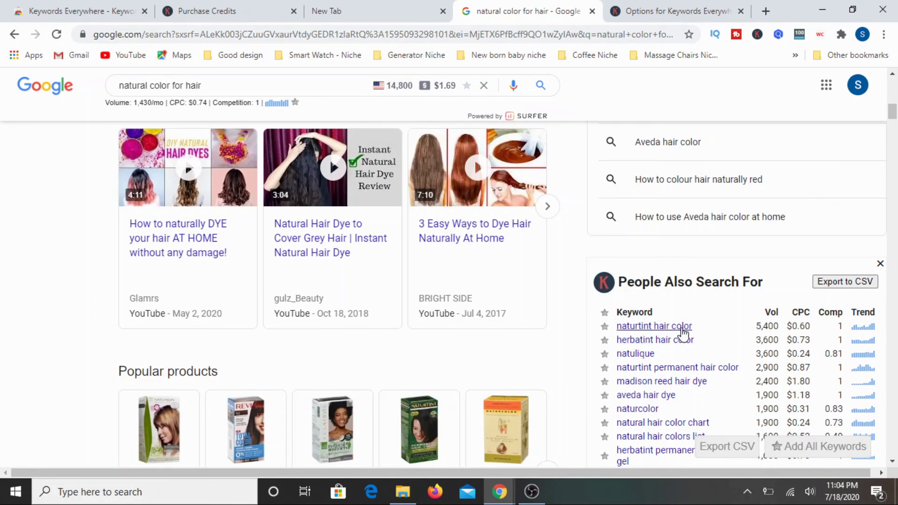
scroll(688, 327, down, 2)
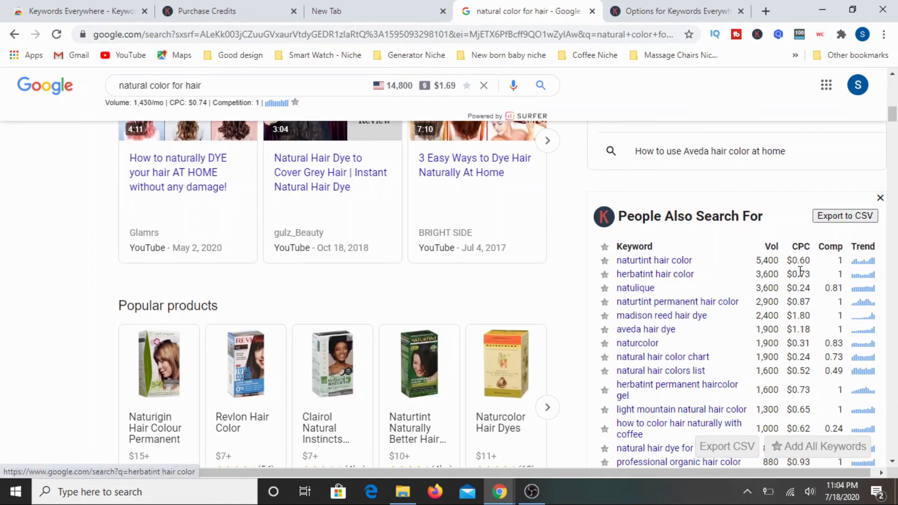
scroll(835, 274, down, 3)
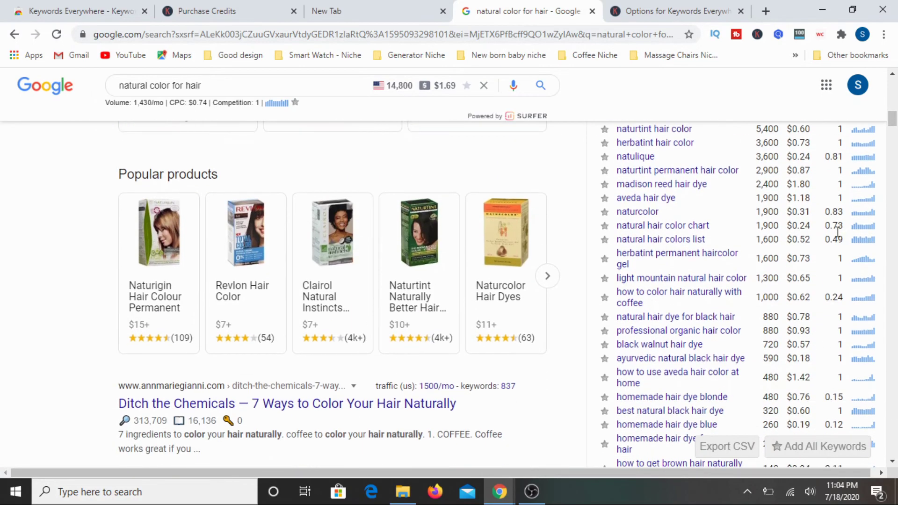
scroll(840, 282, up, 3)
scroll(848, 276, down, 3)
scroll(842, 239, up, 3)
scroll(847, 308, down, 1)
scroll(846, 312, down, 2)
Highlight the volume and competition figures of "how to color hair naturally with coffee" and the metrics of "homemade hair dye blonde".
drag(757, 302, 785, 309)
drag(825, 299, 845, 303)
scroll(834, 321, down, 1)
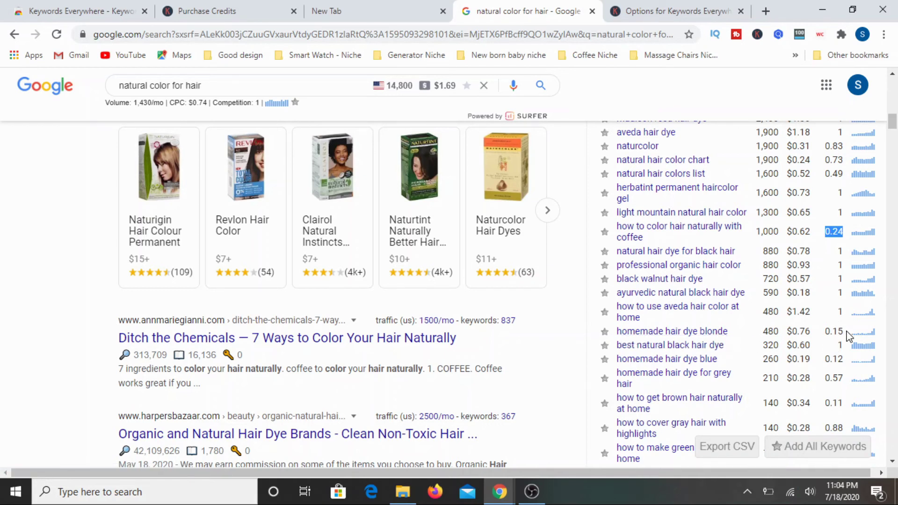
drag(751, 312, 832, 331)
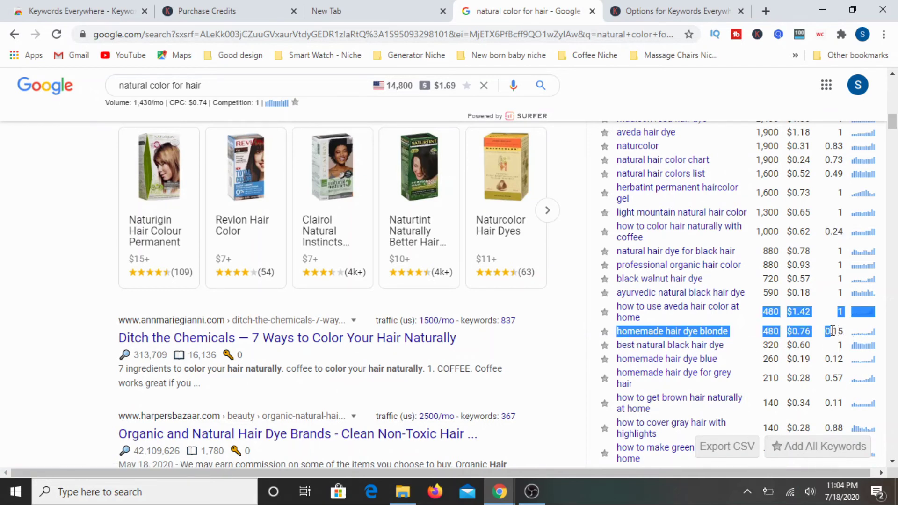
click(557, 359)
Find the keyword "homemade hair dye with food coloring" further down the widget and highlight its metrics.
scroll(763, 344, down, 3)
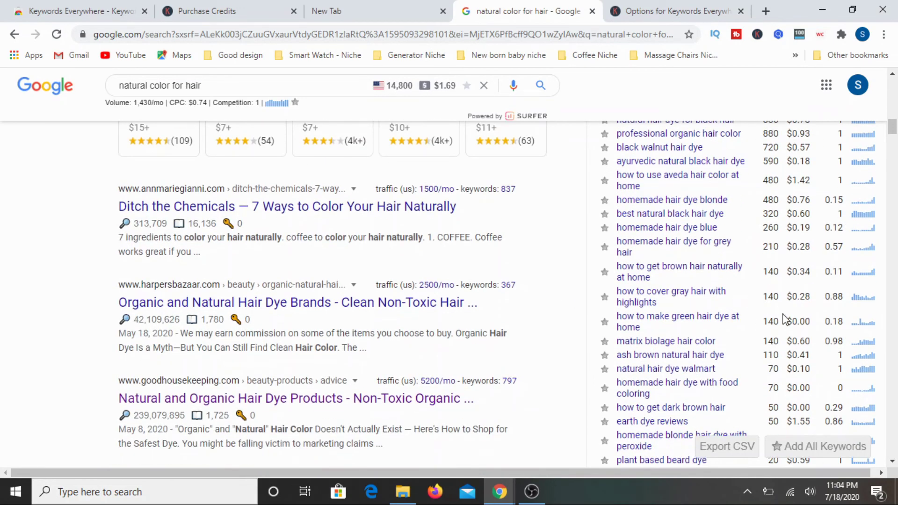
scroll(785, 321, down, 2)
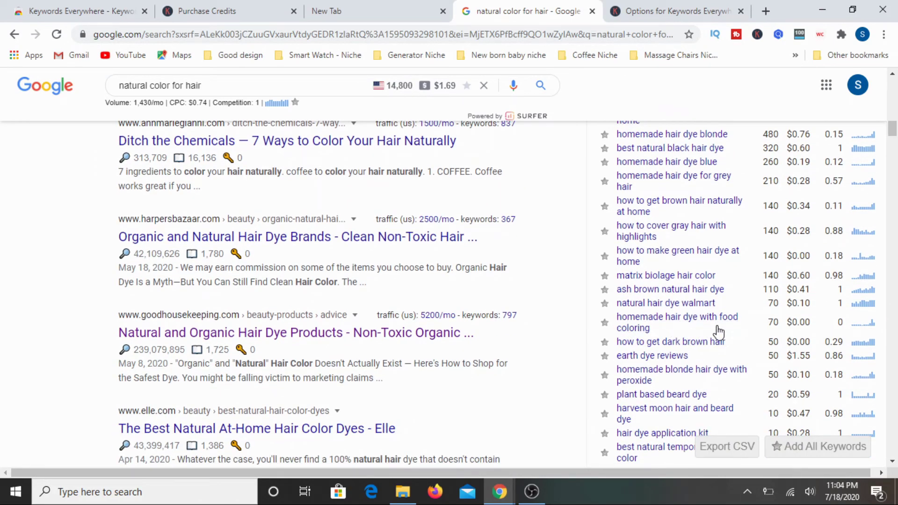
mouse_move(848, 324)
mouse_down()
mouse_move(829, 327)
mouse_move(845, 327)
mouse_up()
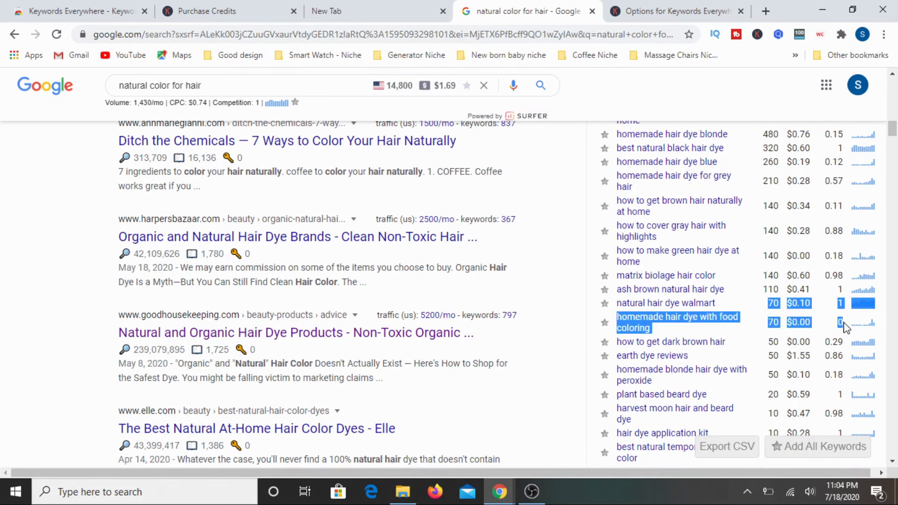
click(552, 334)
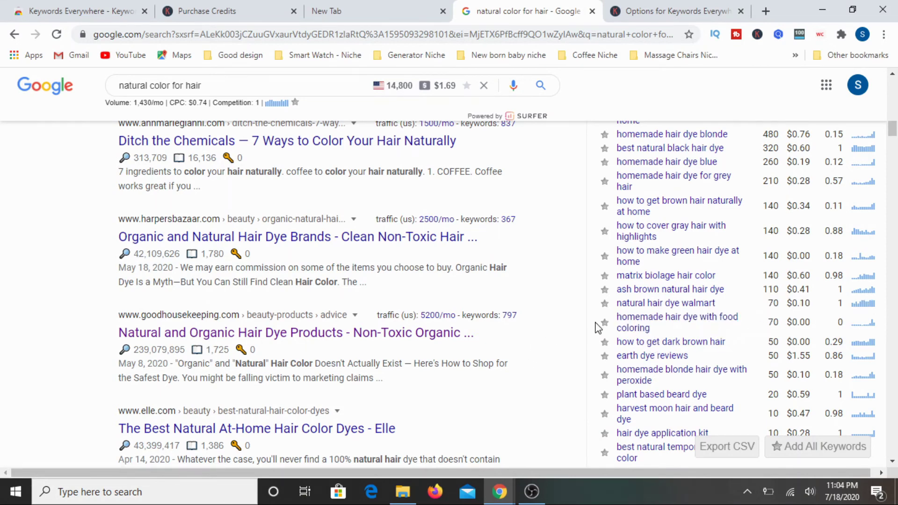
Search Google for "homemade hair dye with food coloring" from the widget and look through the competing results.
click(644, 322)
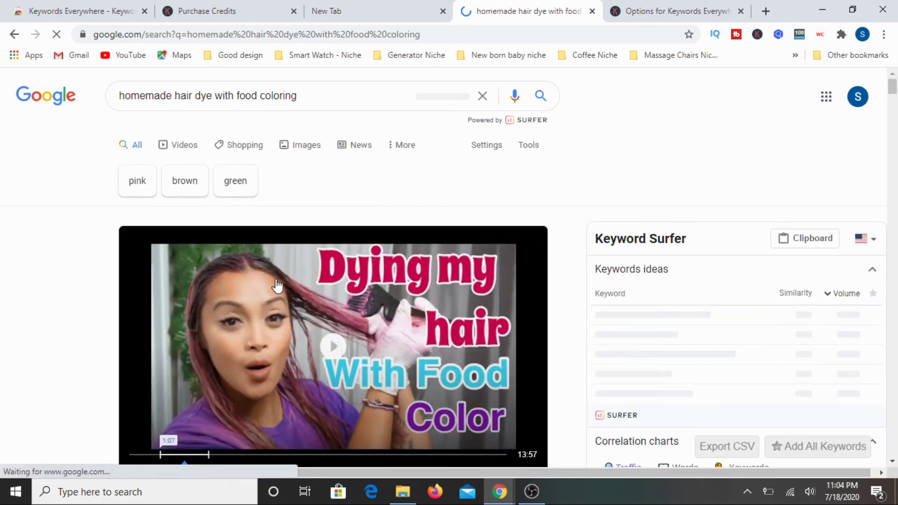
scroll(438, 335, down, 4)
scroll(438, 335, down, 7)
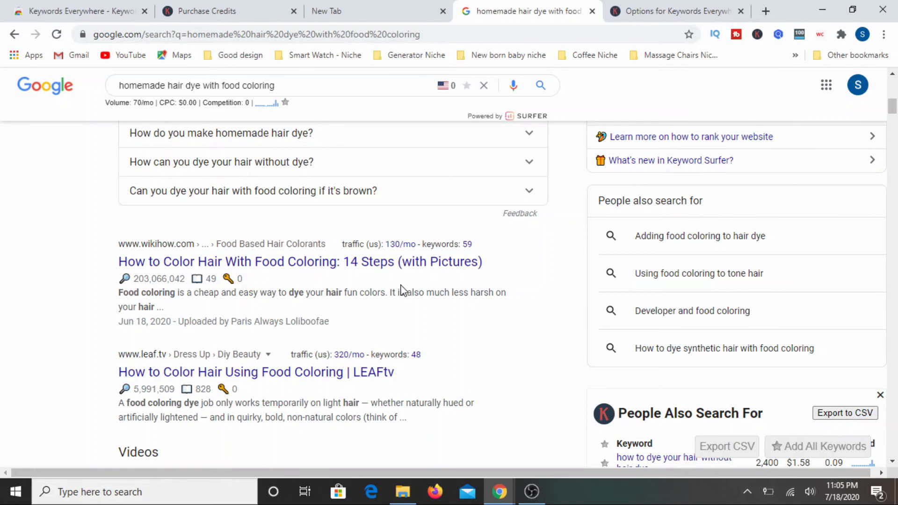
scroll(402, 288, up, 4)
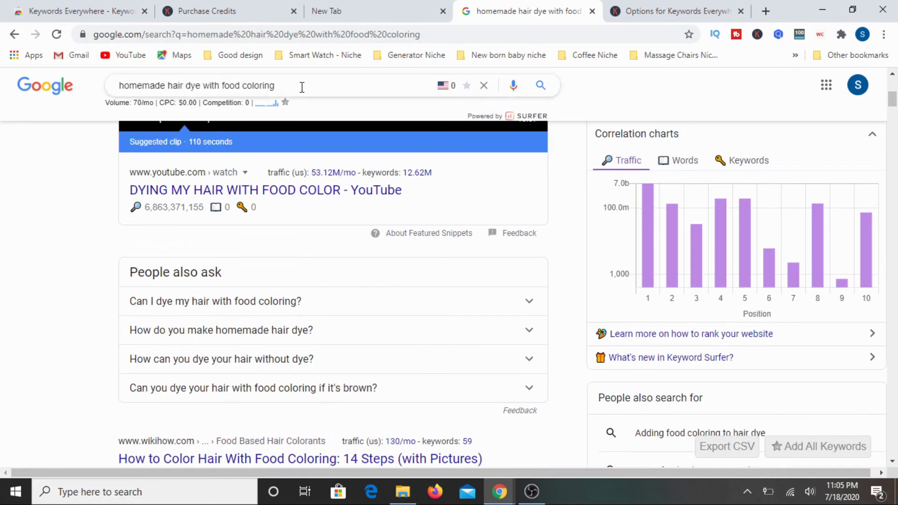
Highlight the "homemade hair dye with food coloring" query and review the metrics of its search suggestions.
drag(303, 87, 89, 96)
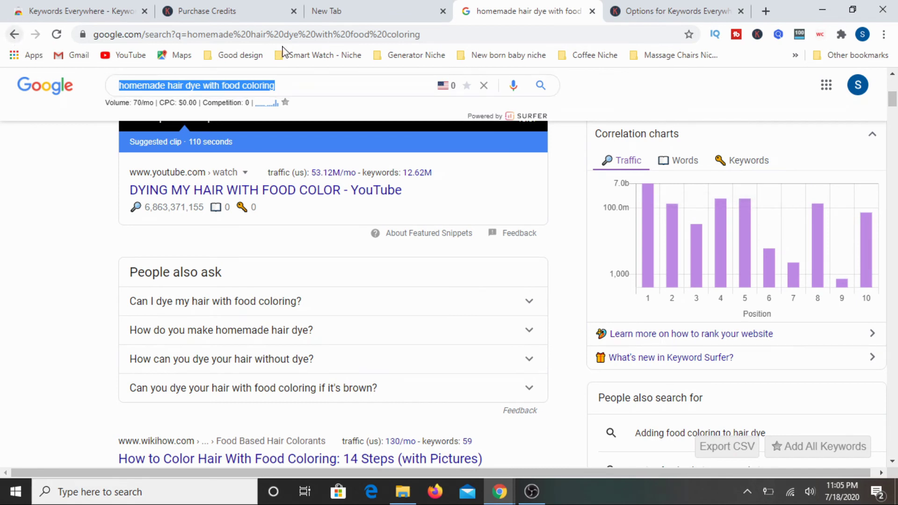
click(311, 79)
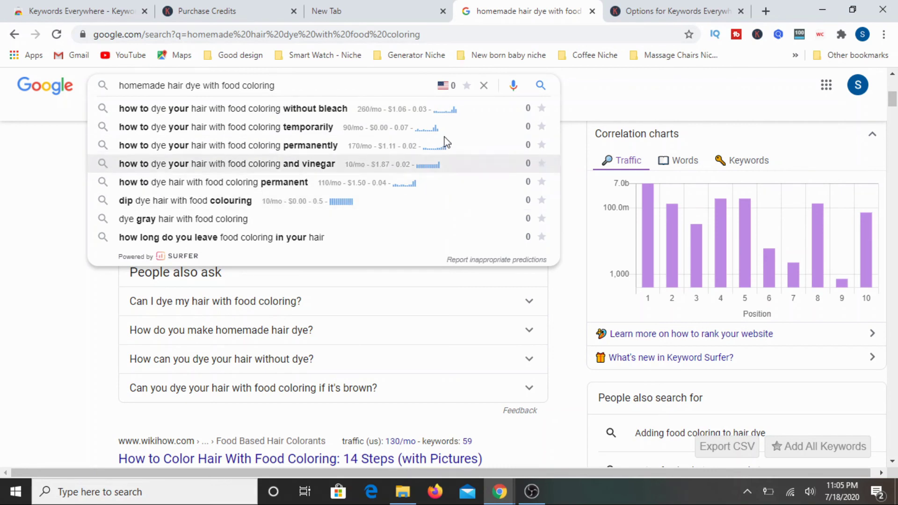
click(629, 91)
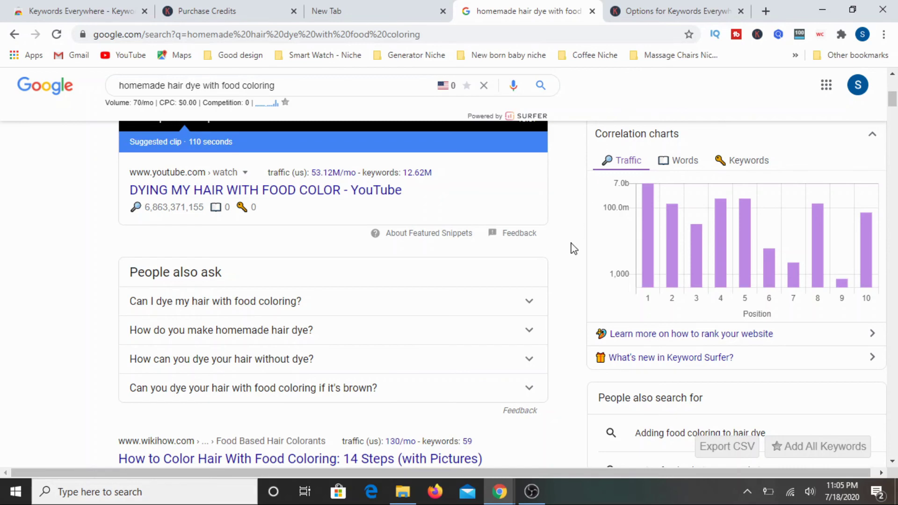
scroll(571, 244, up, 5)
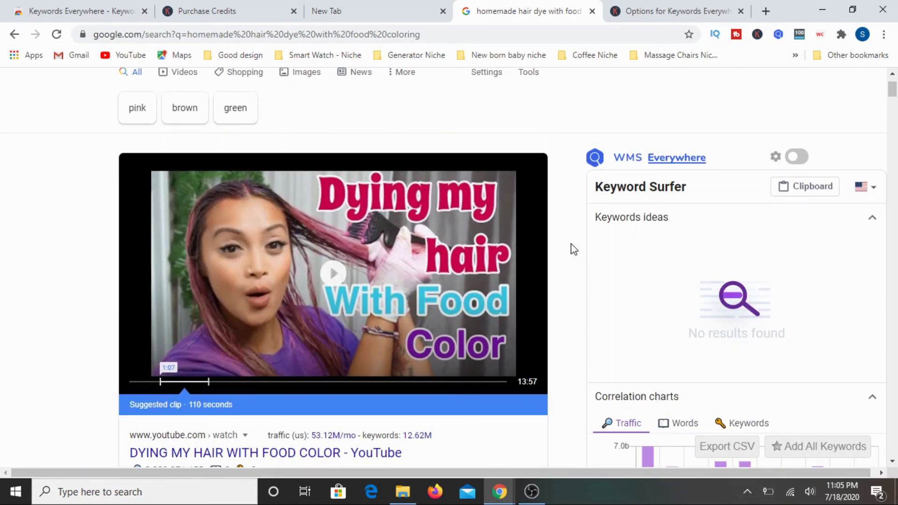
Skim the Google results for "homemade hair dye with food coloring" and briefly check the Keywords Everywhere credit plans.
scroll(573, 249, up, 2)
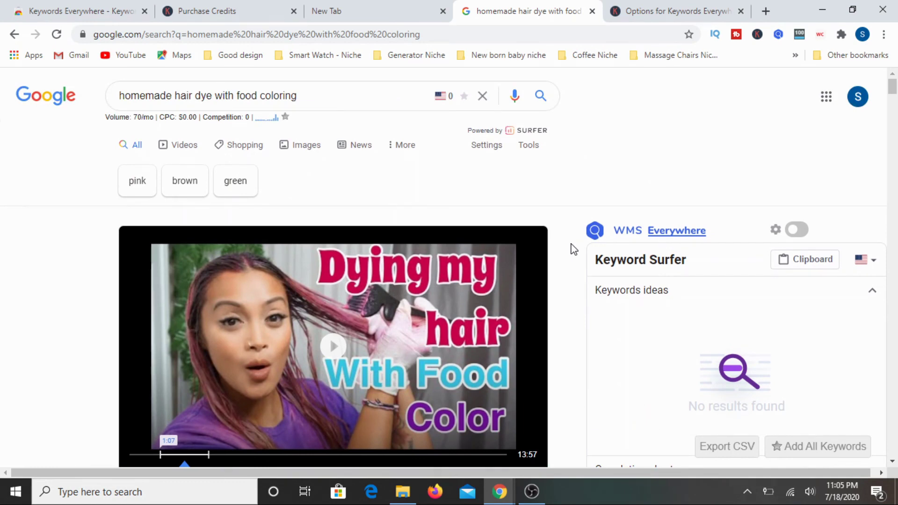
scroll(574, 249, down, 8)
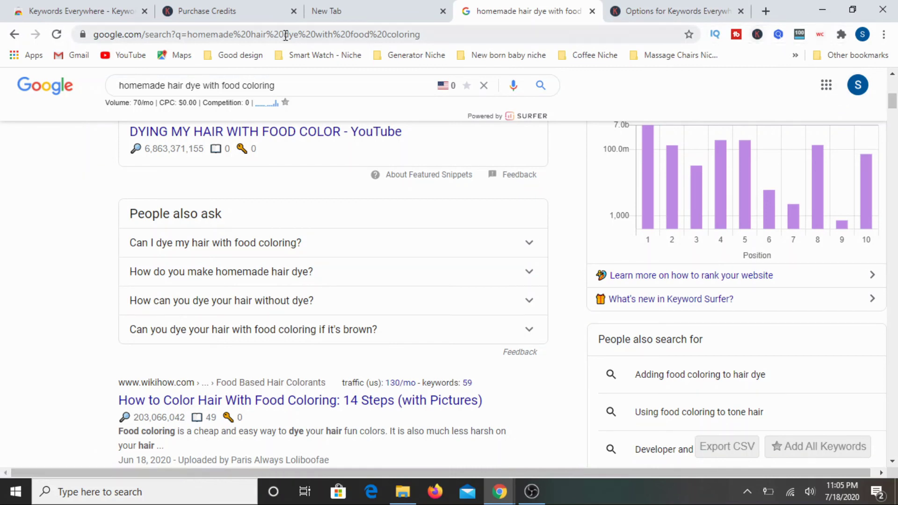
click(218, 12)
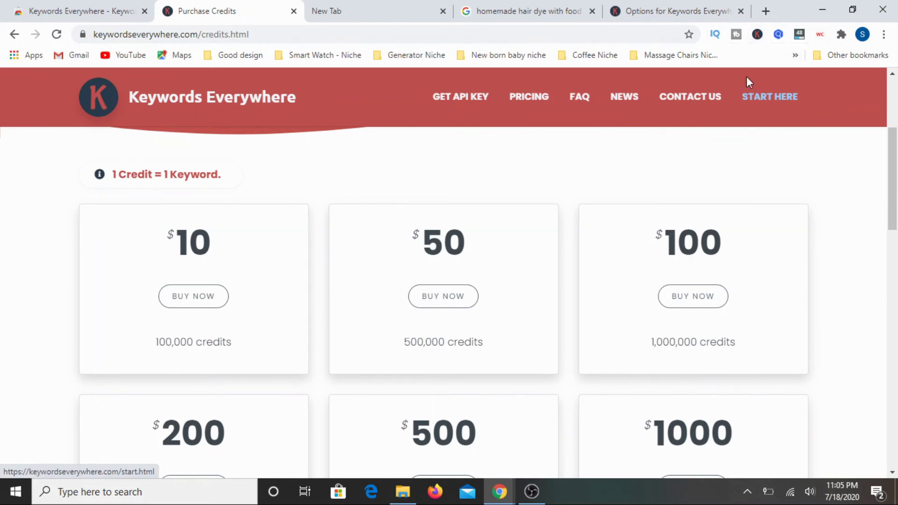
click(554, 13)
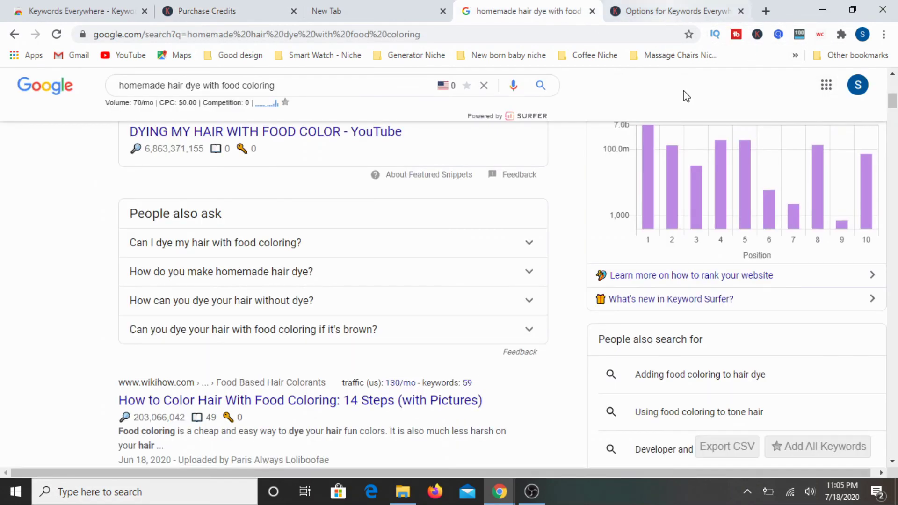
Review the volume, CPC and competition figures of the related keywords beside the results and go back to the search query.
scroll(755, 283, down, 10)
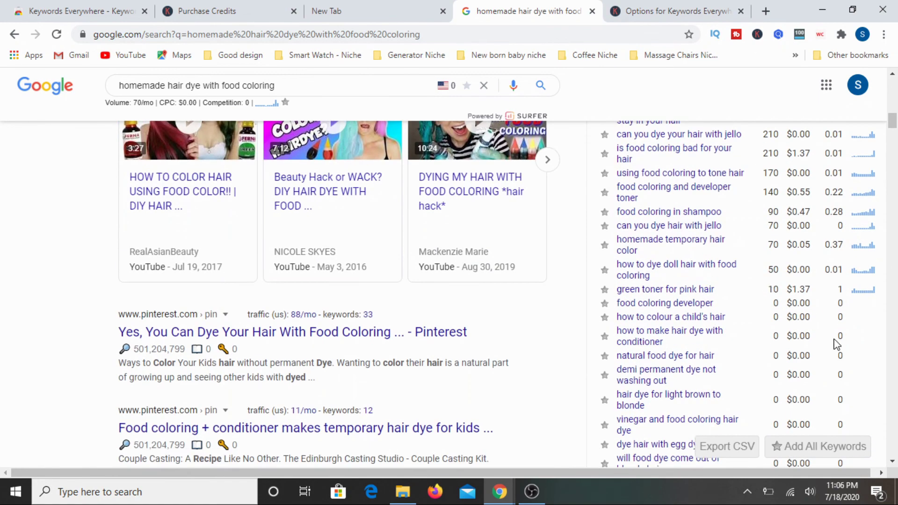
scroll(823, 318, up, 8)
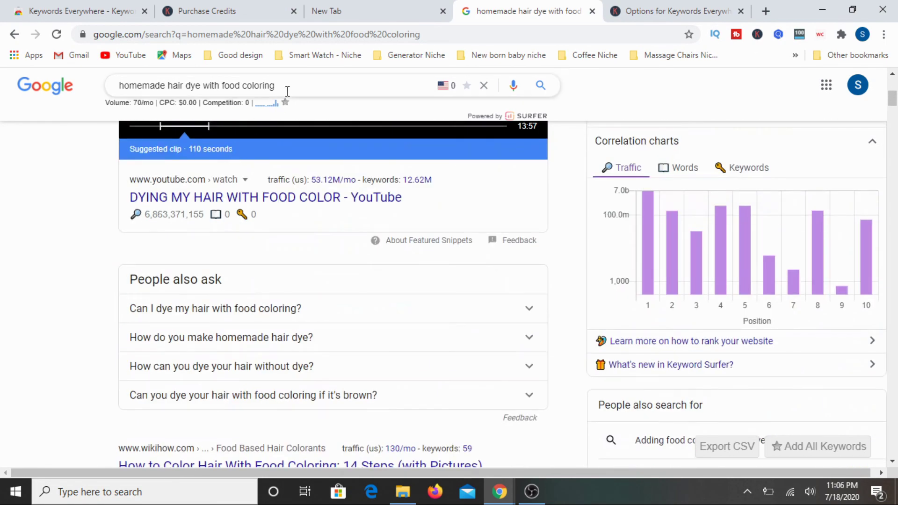
click(287, 91)
click(46, 167)
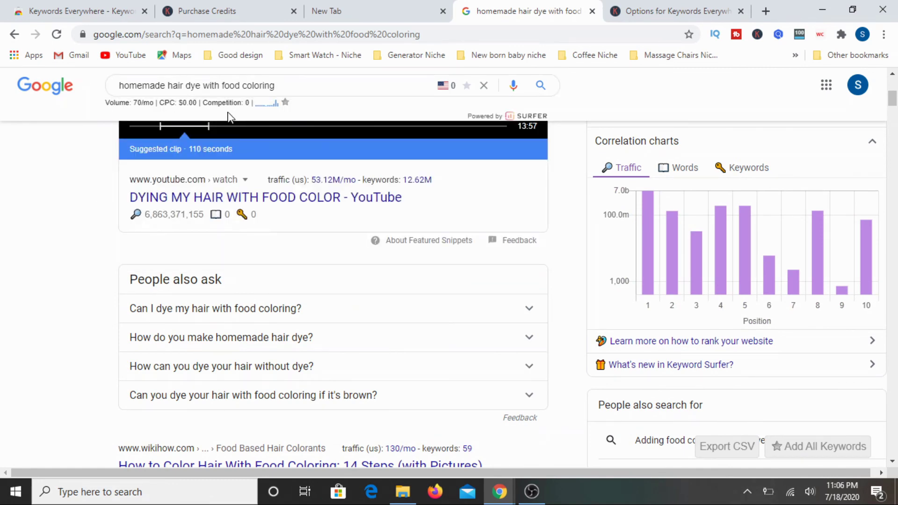
Look through the competing pages in the search results and highlight the query "homemade hair dye with food coloring".
scroll(341, 341, down, 10)
scroll(275, 171, down, 5)
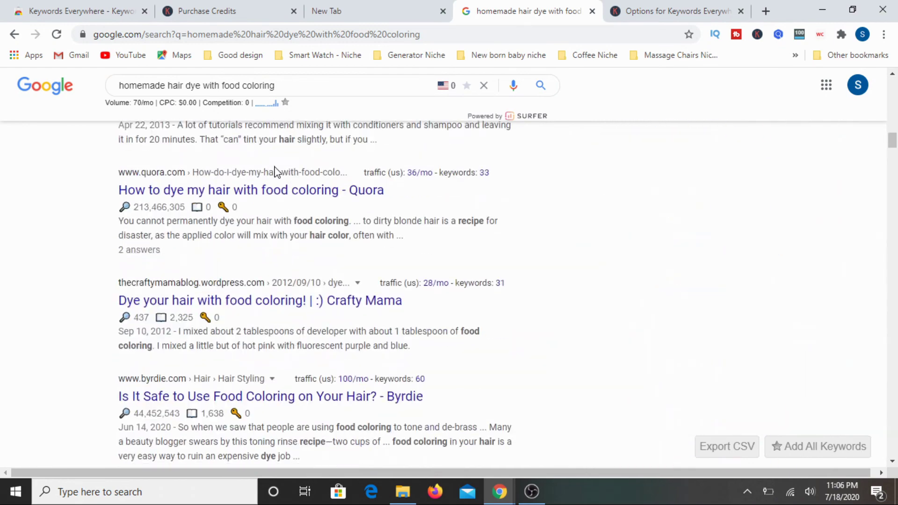
scroll(384, 230, up, 10)
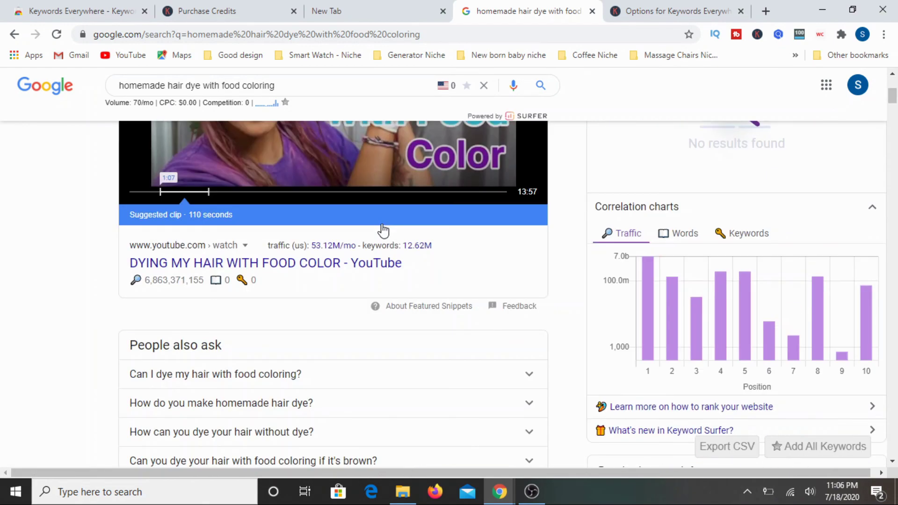
scroll(384, 230, up, 5)
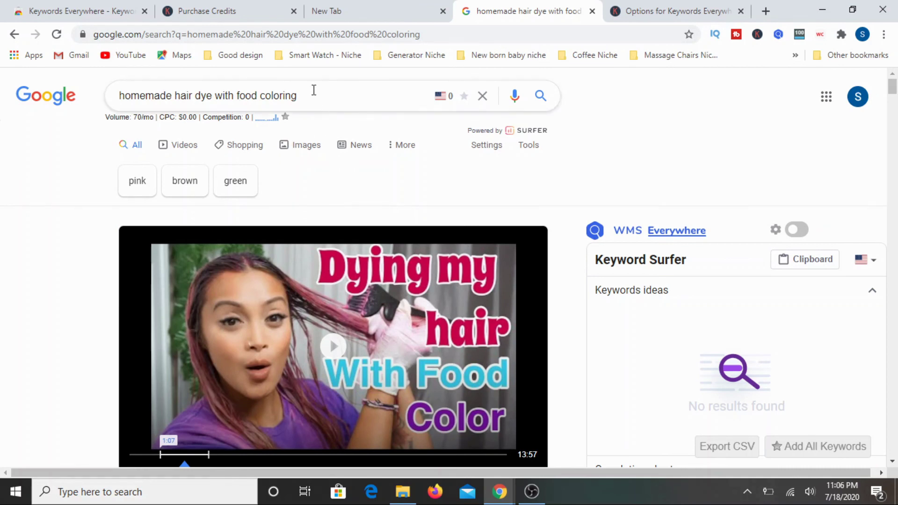
drag(314, 90, 93, 109)
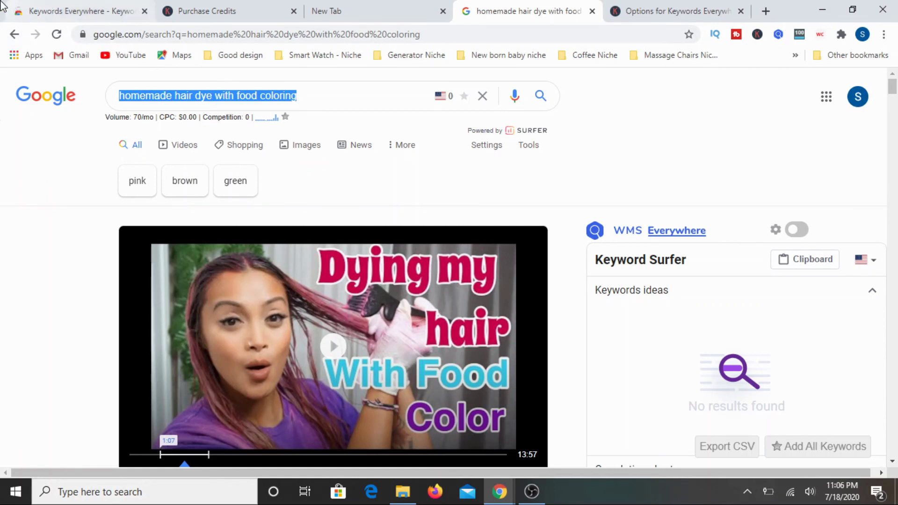
Return to the Keywords Everywhere Purchase Credits page to view the credit plans.
click(234, 18)
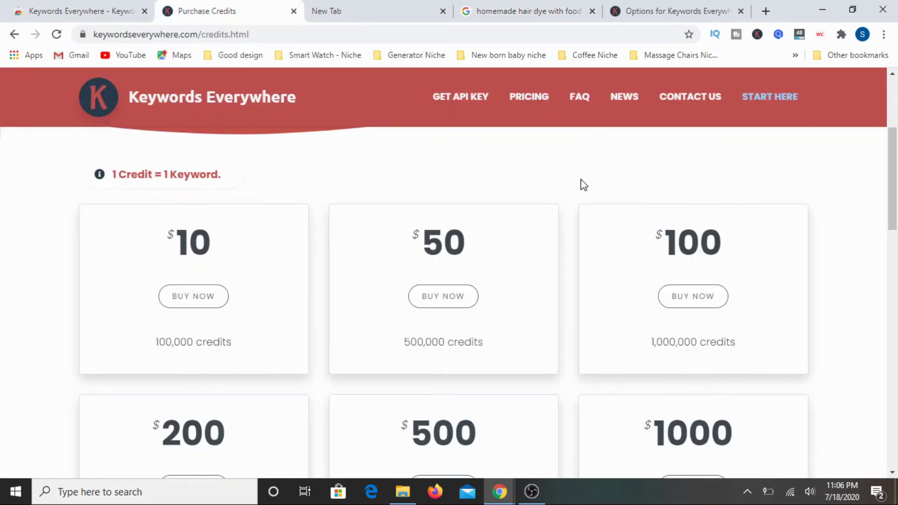